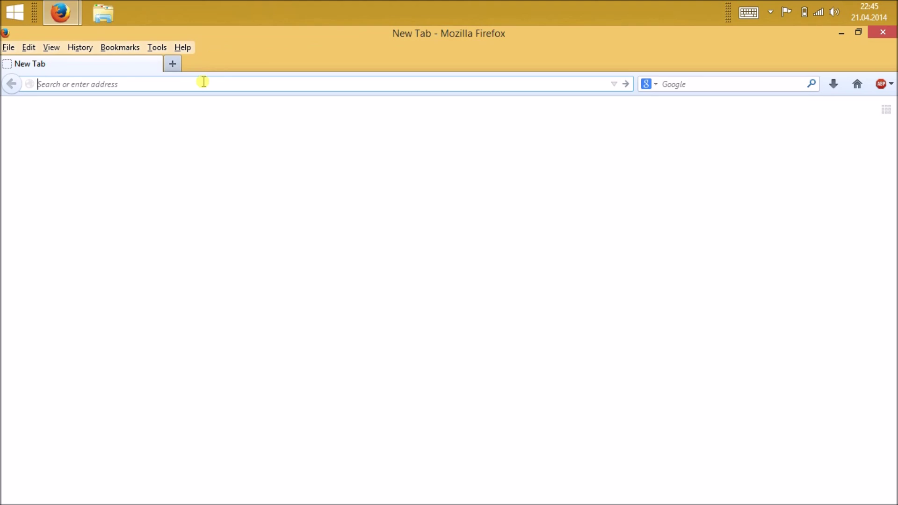
Step: Paste the winreducer.net address into Firefox and go to its download page
{"action": "right_click", "coordinate": [203, 81]}
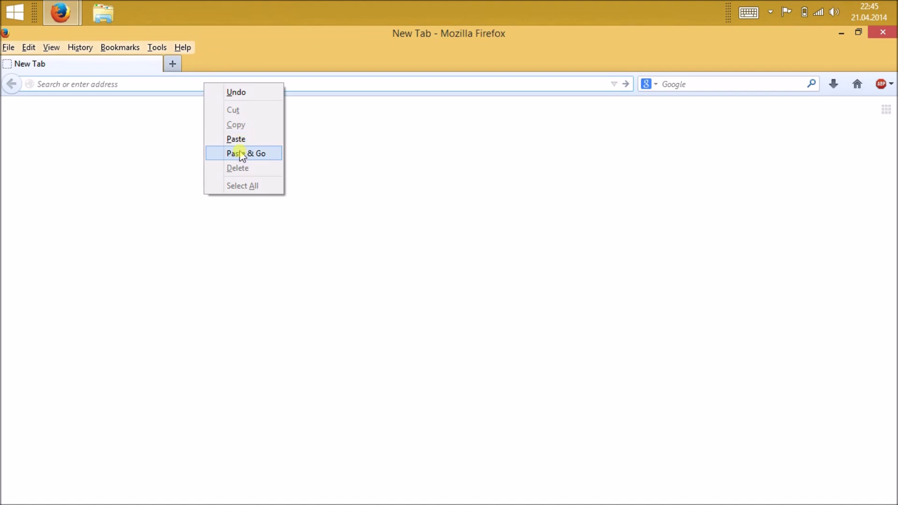
{"action": "left_click", "coordinate": [238, 153]}
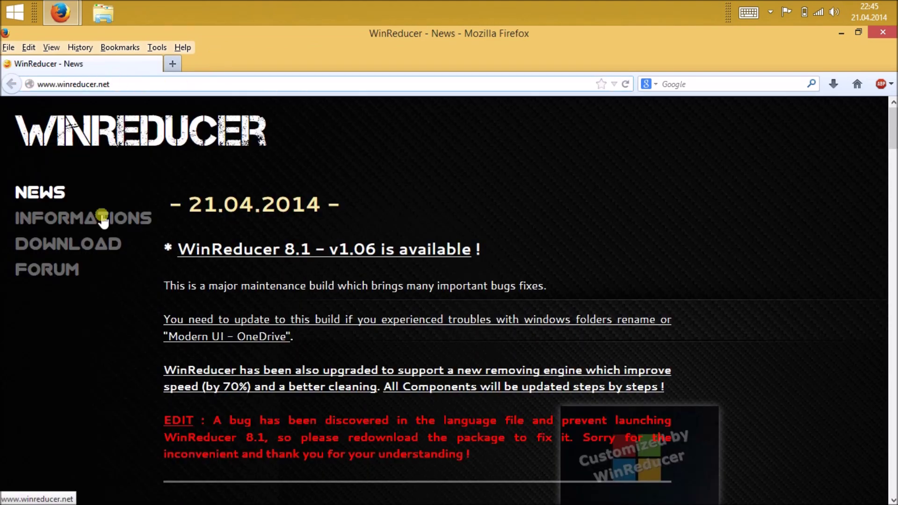
{"action": "left_click", "coordinate": [76, 239]}
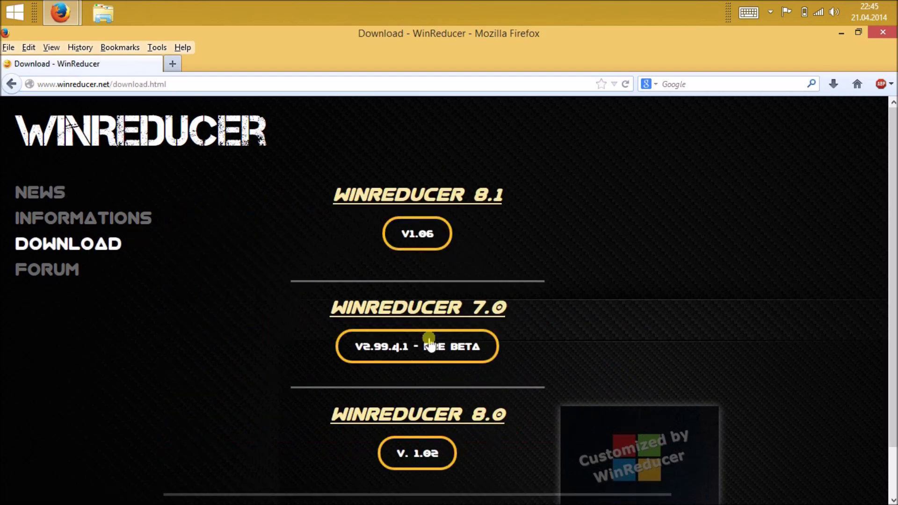
{"action": "scroll", "coordinate": [537, 314], "scroll_direction": "down", "scroll_amount": 2}
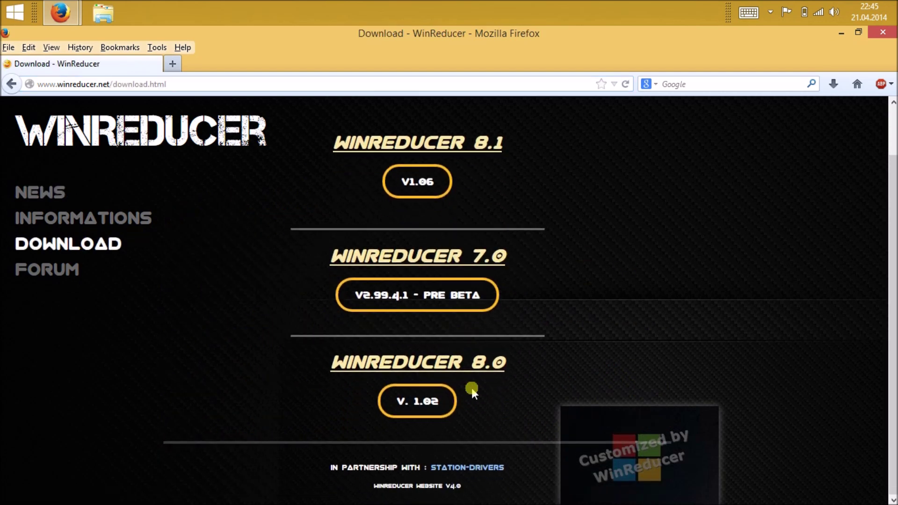
{"action": "scroll", "coordinate": [217, 361], "scroll_direction": "up", "scroll_amount": 2}
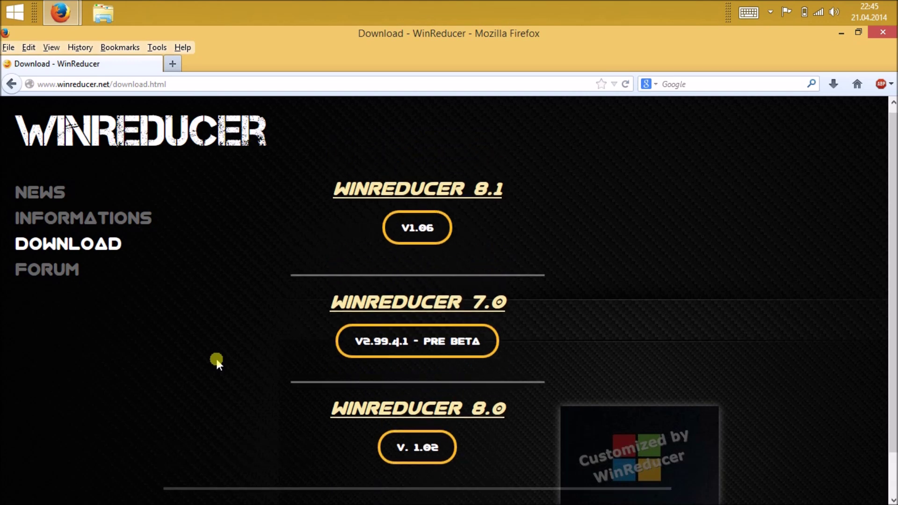
Step: Open the WinReducer 8.1 v1.06 page and read its compatibility and warning notes
{"action": "left_click", "coordinate": [444, 245]}
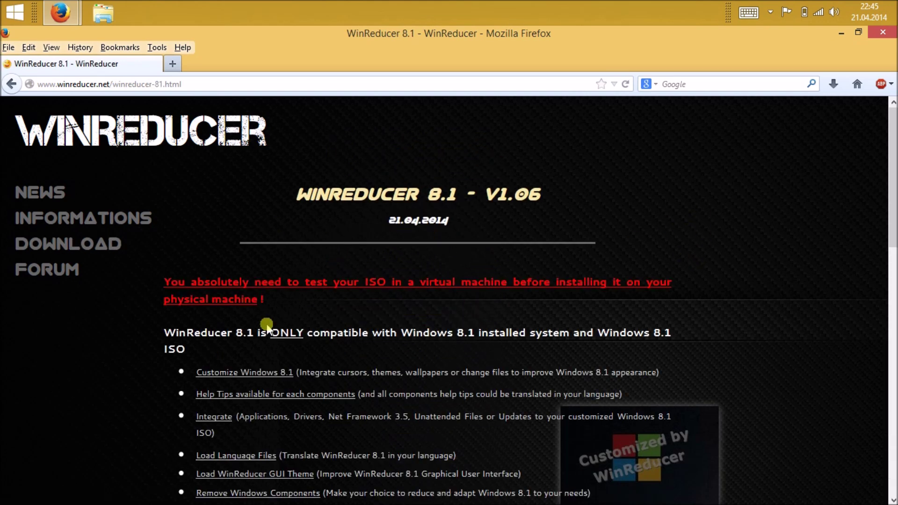
{"action": "left_click_drag", "start_coordinate": [194, 334], "coordinate": [487, 333]}
{"action": "left_click", "coordinate": [487, 333]}
{"action": "scroll", "coordinate": [287, 327], "scroll_direction": "down", "scroll_amount": 15}
{"action": "scroll", "coordinate": [219, 296], "scroll_direction": "up", "scroll_amount": 15}
{"action": "left_click_drag", "start_coordinate": [159, 282], "coordinate": [290, 313]}
{"action": "left_click", "coordinate": [670, 283]}
{"action": "left_click_drag", "start_coordinate": [892, 204], "coordinate": [883, 361]}
Step: Download winreducer81.zip, open it in Windows Explorer and enter the WinReducer81 folder
{"action": "left_click", "coordinate": [388, 312]}
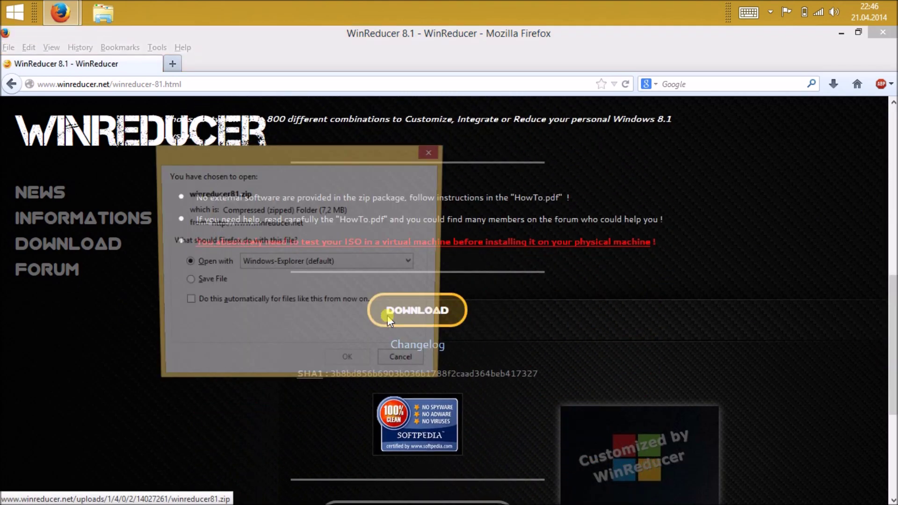
{"action": "left_click", "coordinate": [347, 344]}
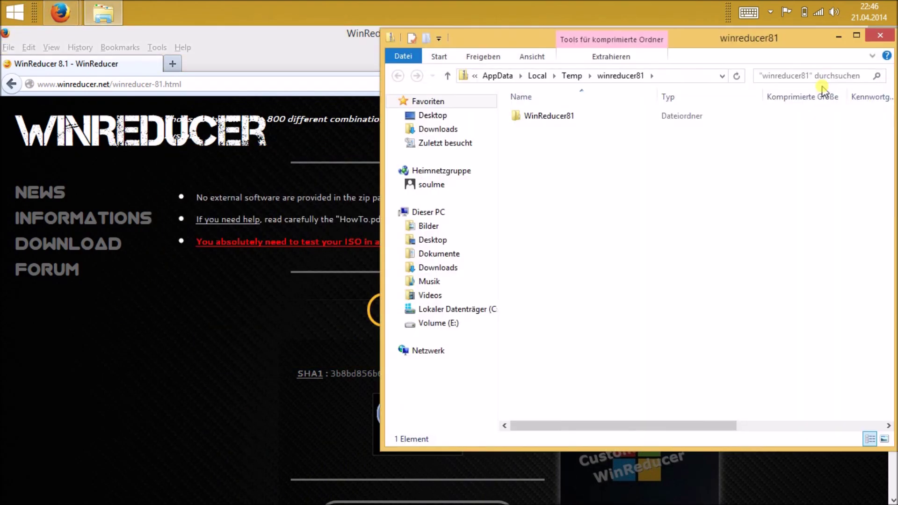
{"action": "double_click", "coordinate": [559, 118]}
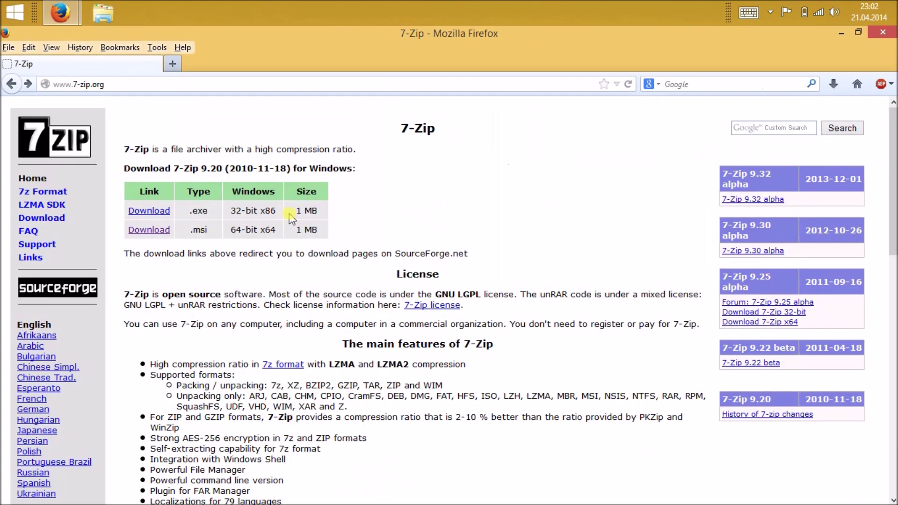
Step: Download and save the 64-bit 7z920-x64.msi installer from 7-zip.org
{"action": "left_click", "coordinate": [159, 231]}
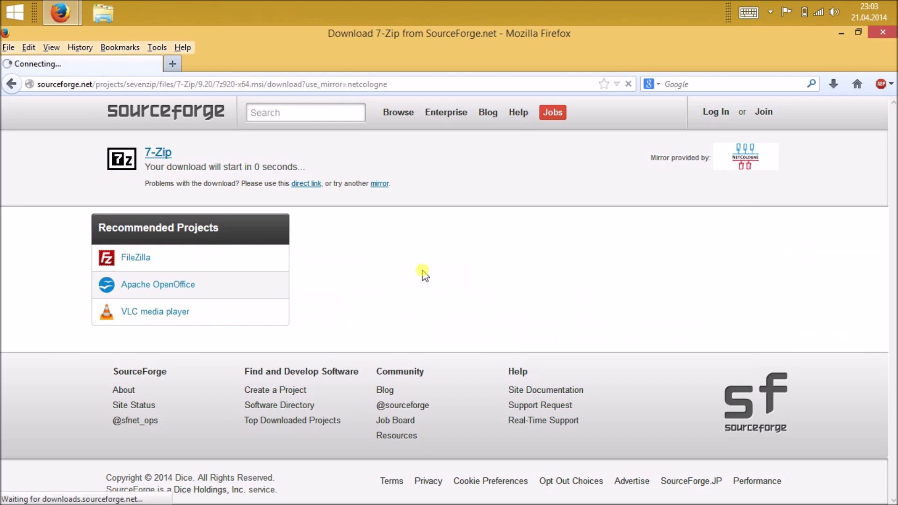
{"action": "left_click", "coordinate": [350, 260]}
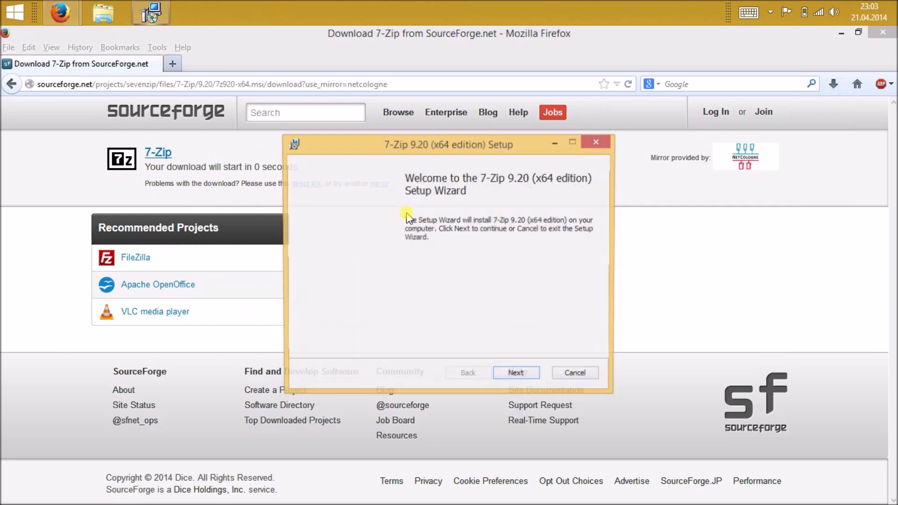
Step: Install 7-Zip 9.20 x64 with the licence accepted and default options, then finish the wizard
{"action": "left_click", "coordinate": [517, 377]}
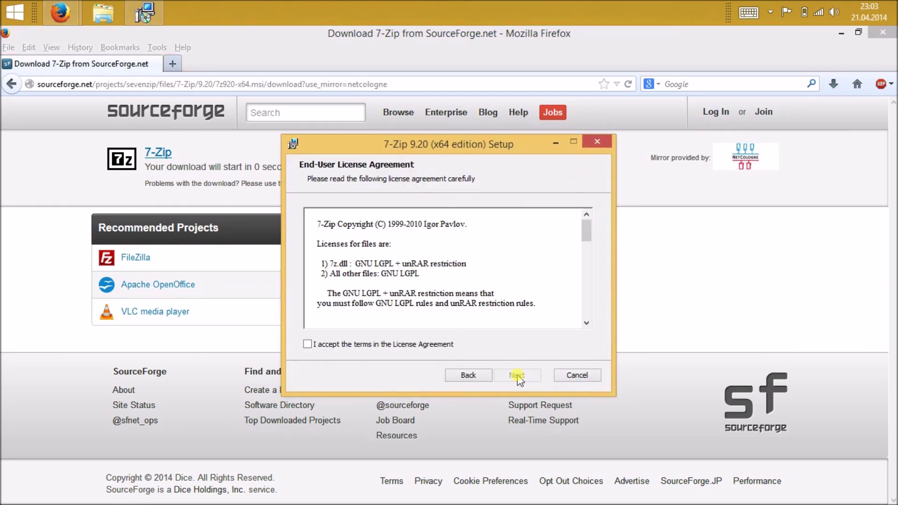
{"action": "left_click_drag", "start_coordinate": [334, 261], "coordinate": [344, 267]}
{"action": "left_click", "coordinate": [336, 345]}
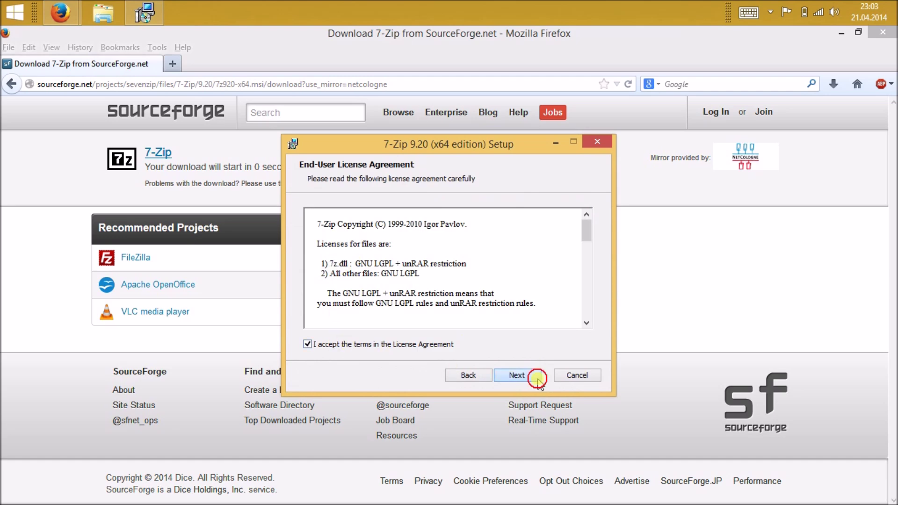
{"action": "left_click", "coordinate": [535, 377]}
{"action": "left_click", "coordinate": [534, 376]}
{"action": "left_click", "coordinate": [533, 376]}
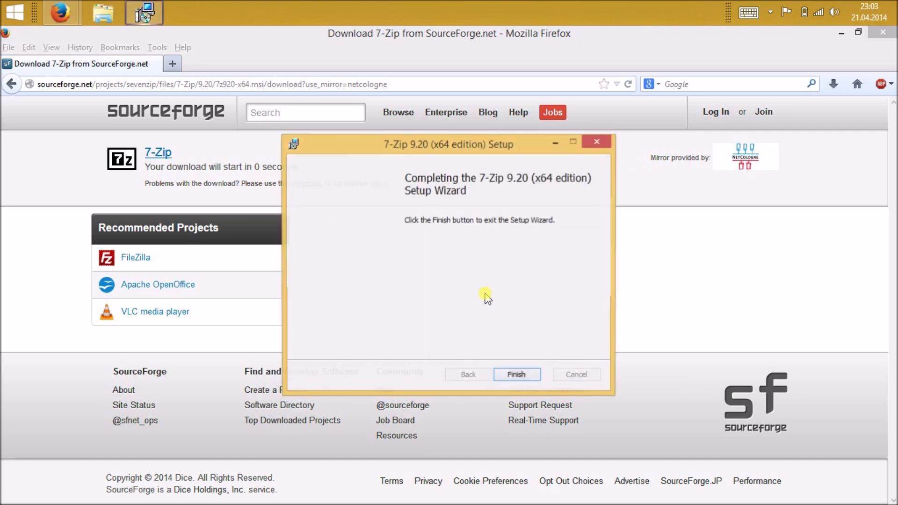
{"action": "left_click", "coordinate": [515, 376]}
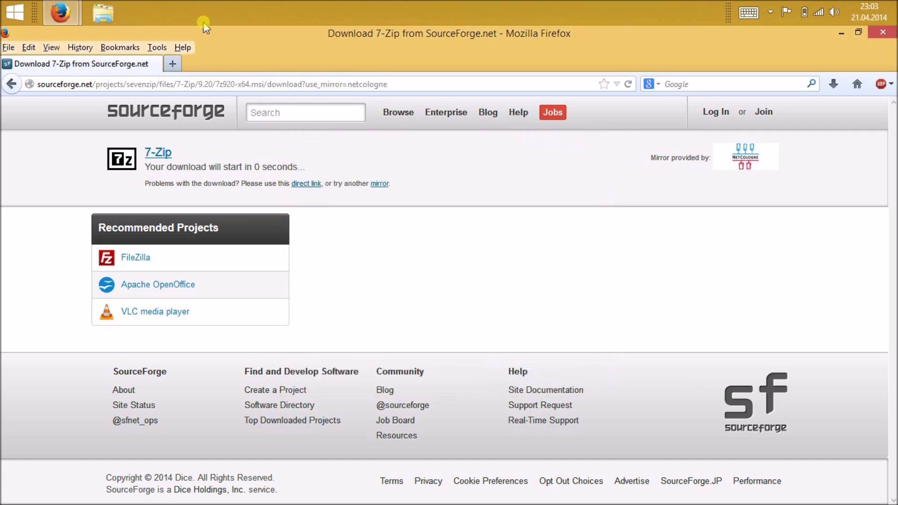
Step: Copy 7z.dll and 7z from the C:\Programme\7-Zip folder
{"action": "left_click", "coordinate": [103, 13]}
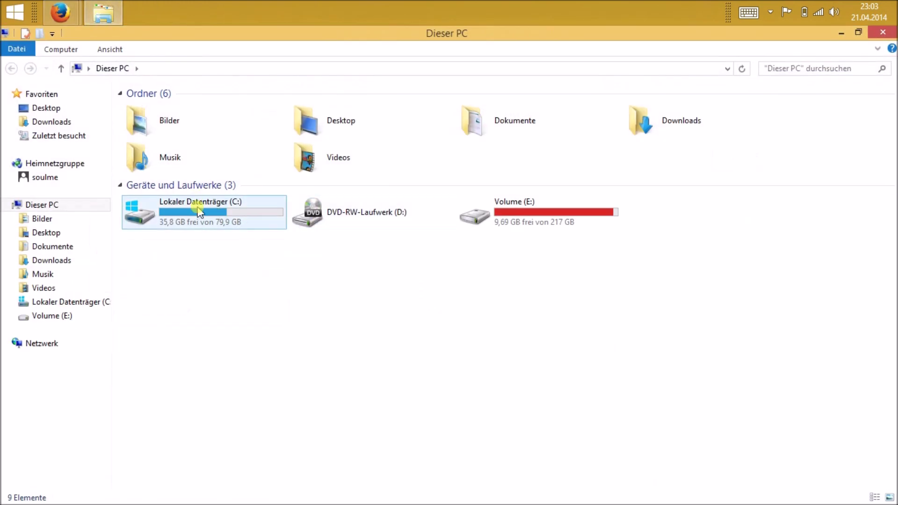
{"action": "double_click", "coordinate": [199, 211]}
{"action": "double_click", "coordinate": [187, 204]}
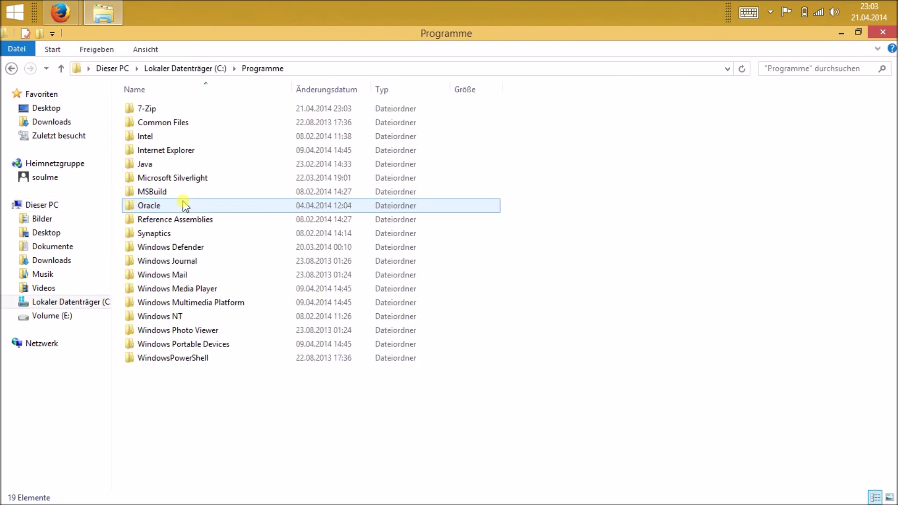
{"action": "double_click", "coordinate": [133, 111]}
{"action": "left_click", "coordinate": [149, 126]}
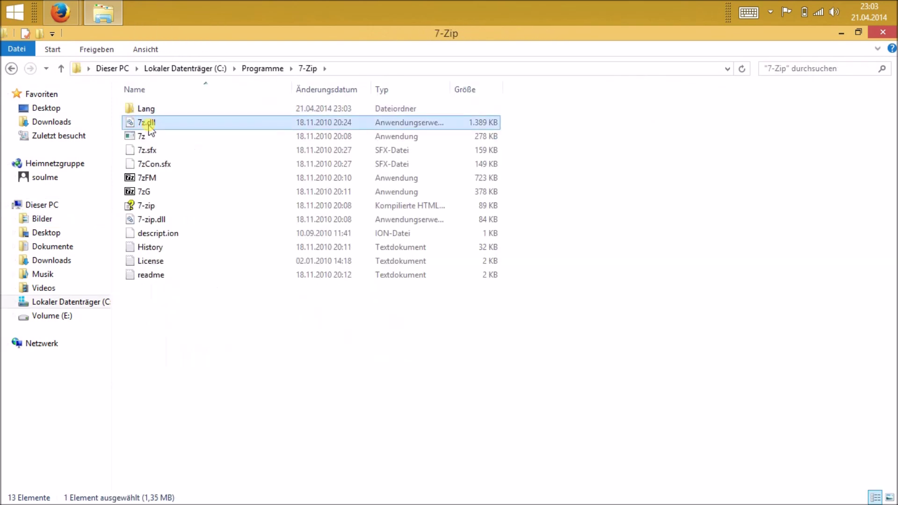
{"action": "left_click", "coordinate": [149, 135], "text": "ctrl"}
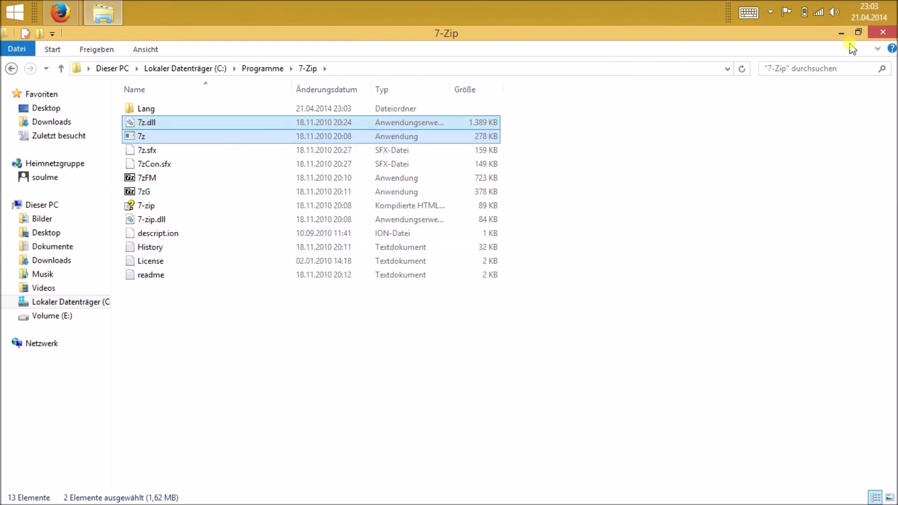
{"action": "right_click", "coordinate": [140, 132]}
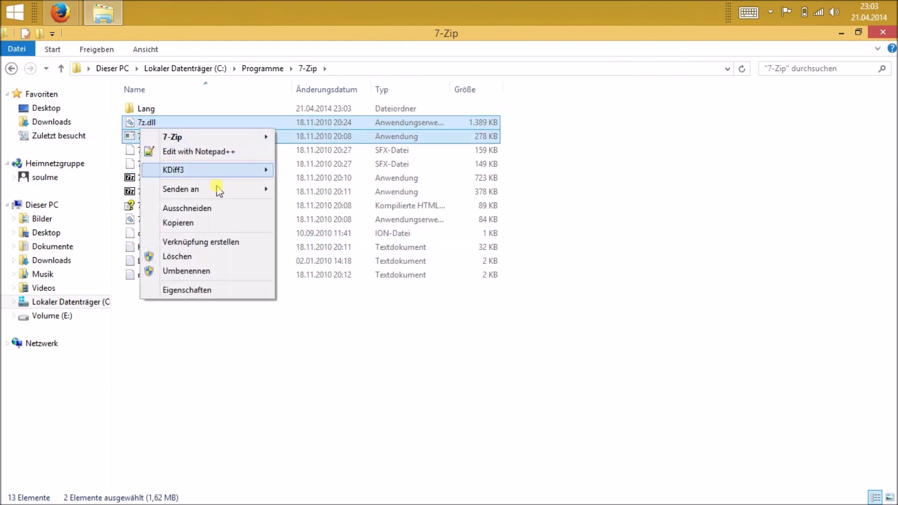
{"action": "left_click", "coordinate": [179, 224]}
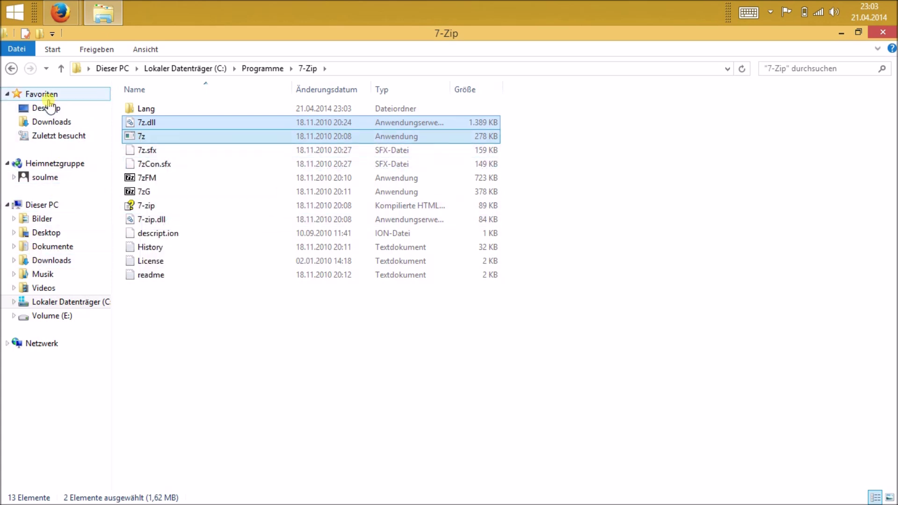
Step: Paste them into Desktop\winreducer81\WinReducer81\HOME\SOFTWARE
{"action": "left_click", "coordinate": [42, 113]}
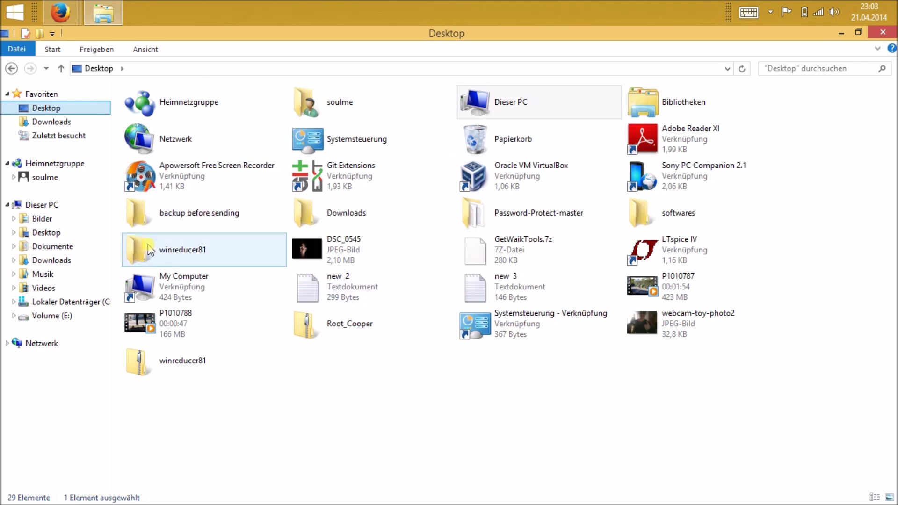
{"action": "left_click", "coordinate": [194, 255]}
{"action": "double_click", "coordinate": [195, 256]}
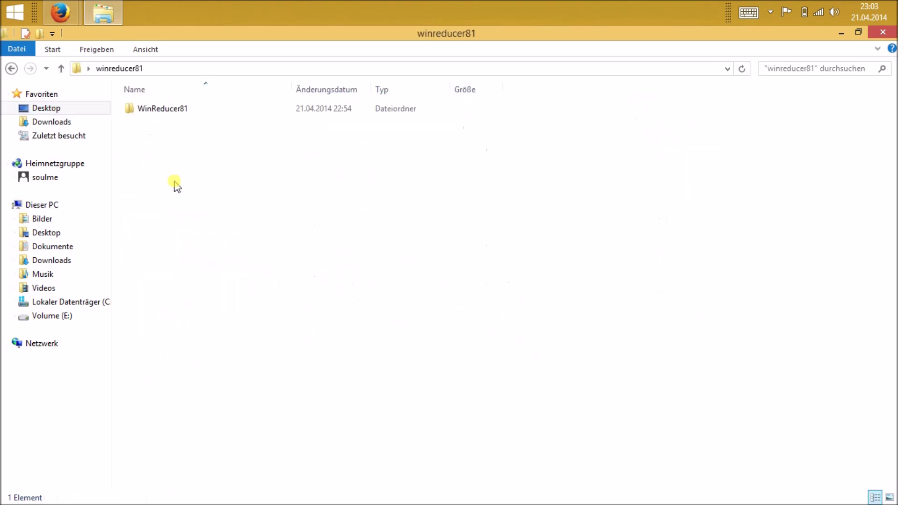
{"action": "double_click", "coordinate": [168, 113]}
{"action": "double_click", "coordinate": [168, 112]}
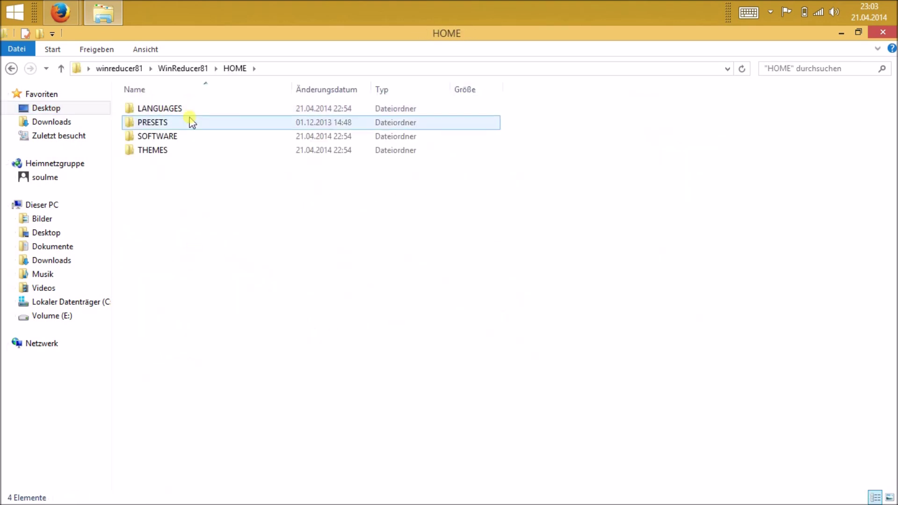
{"action": "double_click", "coordinate": [180, 139]}
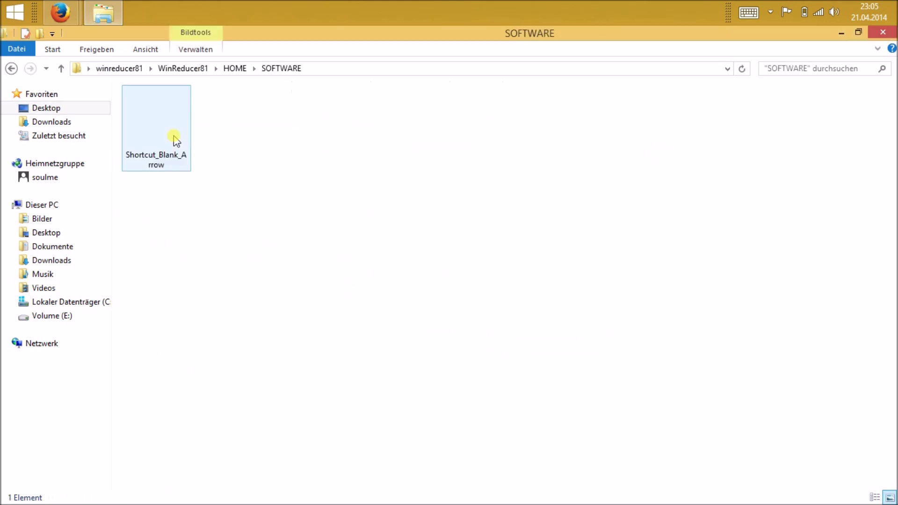
{"action": "right_click", "coordinate": [177, 246]}
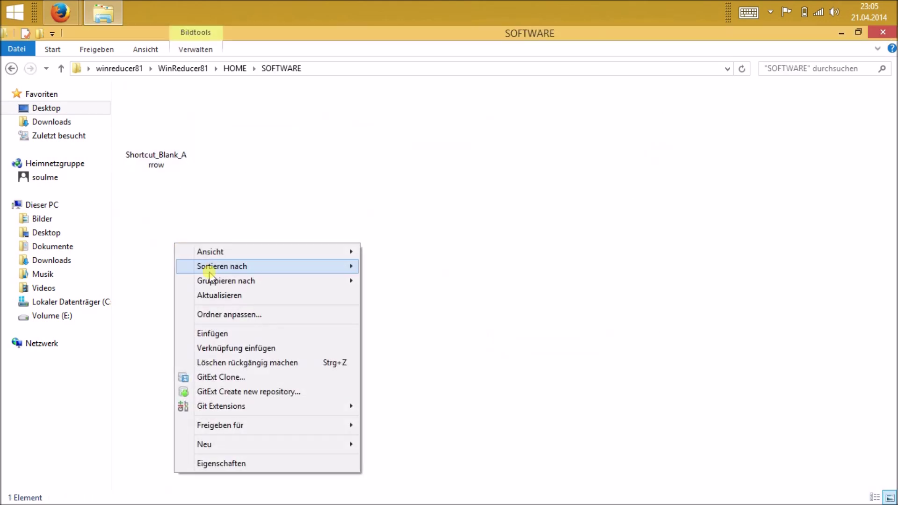
{"action": "left_click", "coordinate": [218, 336]}
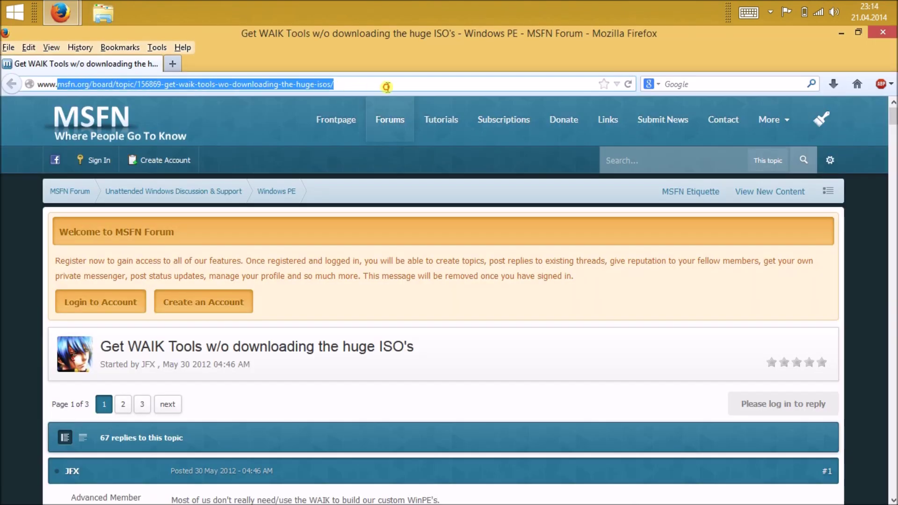
Step: Scroll the MSFN forum post and follow its GetWaikTools.7z OneDrive link
{"action": "left_click", "coordinate": [388, 87]}
{"action": "scroll", "coordinate": [305, 307], "scroll_direction": "down", "scroll_amount": 15}
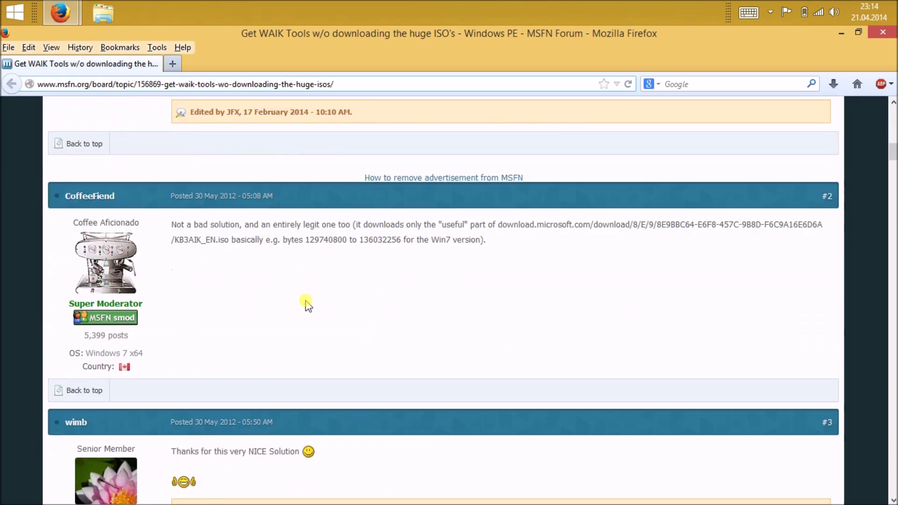
{"action": "scroll", "coordinate": [306, 303], "scroll_direction": "up", "scroll_amount": 7}
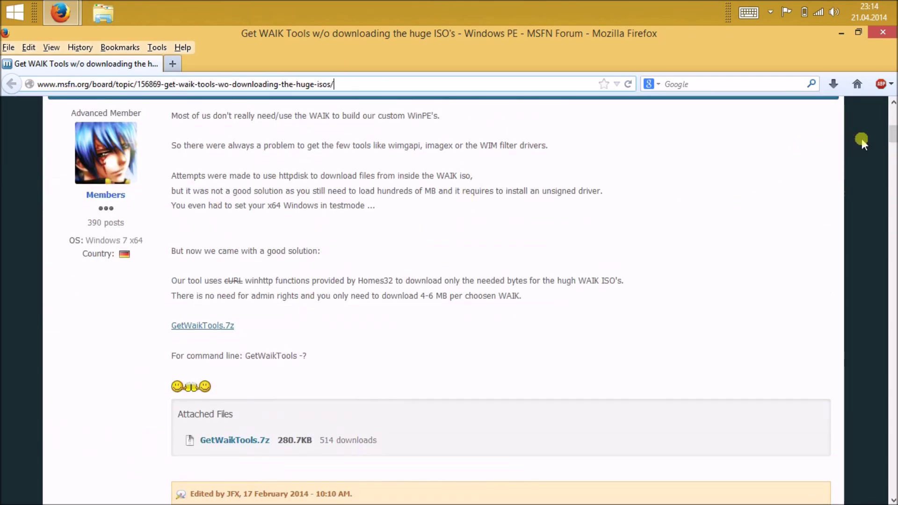
{"action": "left_click_drag", "start_coordinate": [894, 132], "coordinate": [892, 129]}
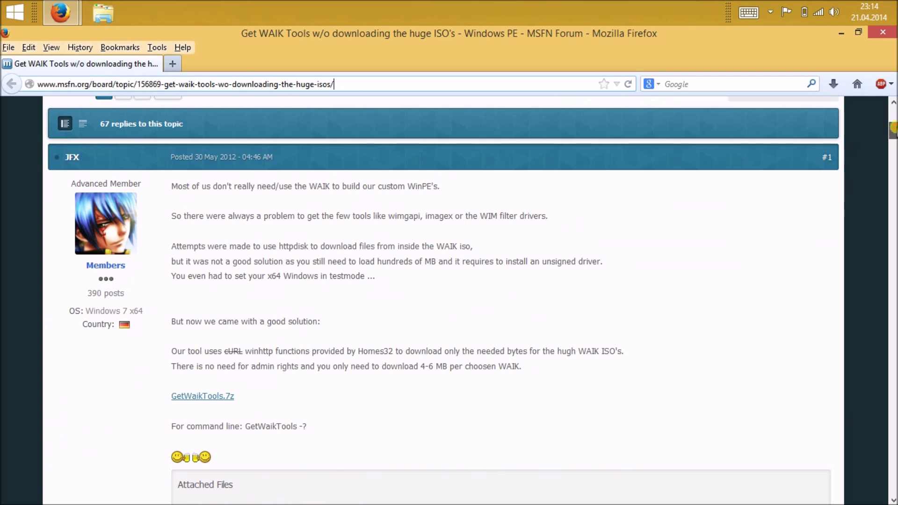
{"action": "scroll", "coordinate": [537, 276], "scroll_direction": "down", "scroll_amount": 2}
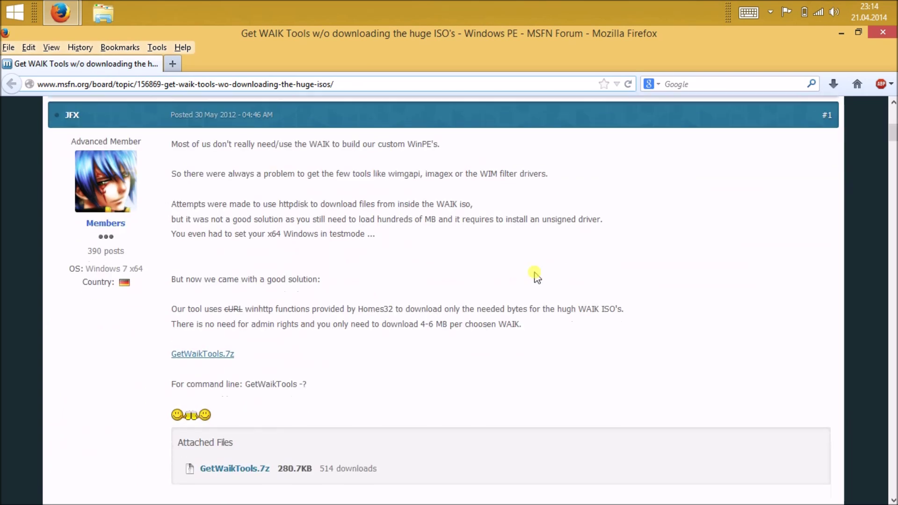
{"action": "left_click", "coordinate": [208, 355]}
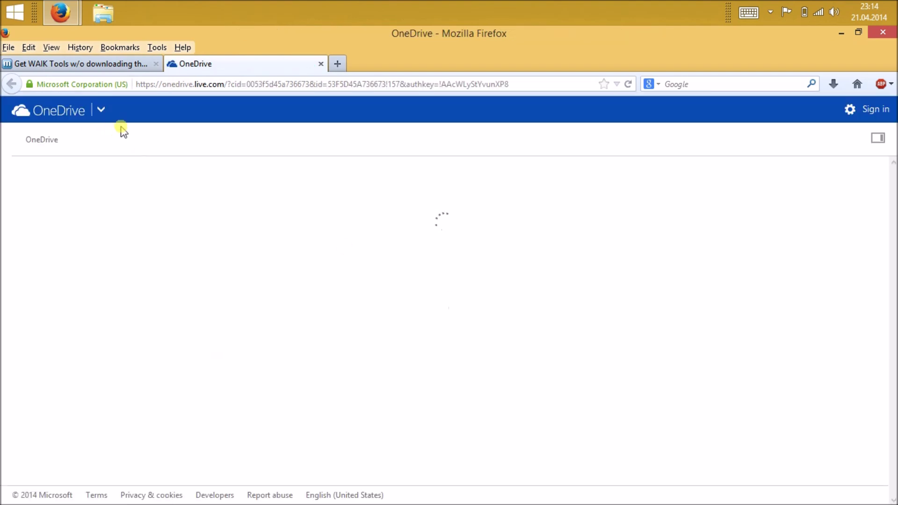
Step: Save GetWaikTools.7z from OneDrive, check the downloads list, and close the OneDrive tab
{"action": "left_click", "coordinate": [120, 194]}
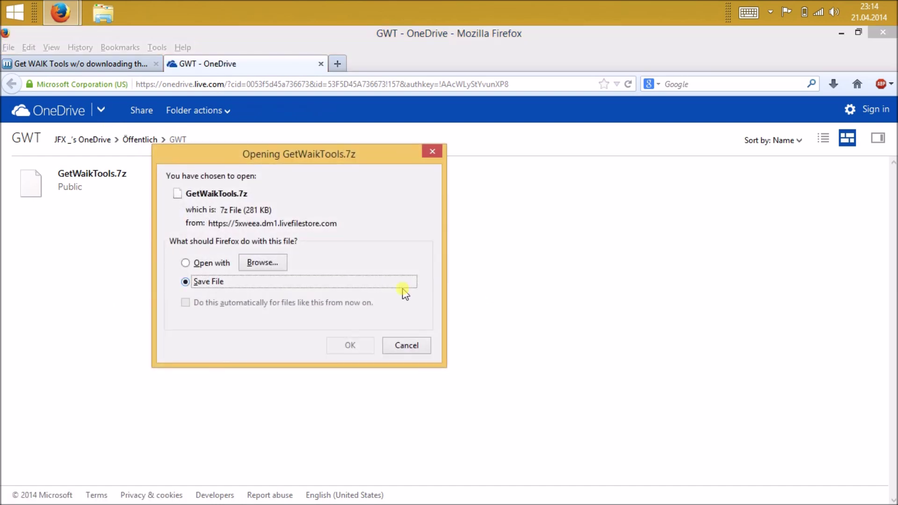
{"action": "left_click", "coordinate": [351, 346]}
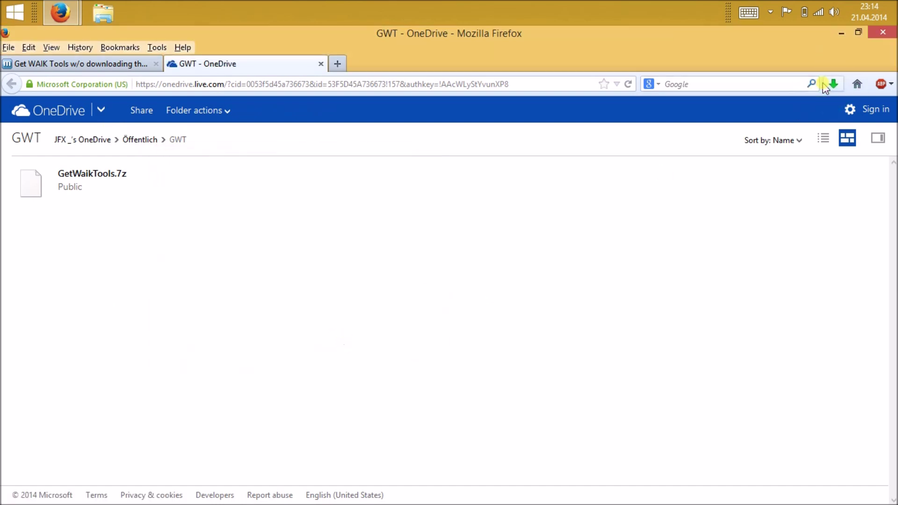
{"action": "left_click", "coordinate": [835, 84]}
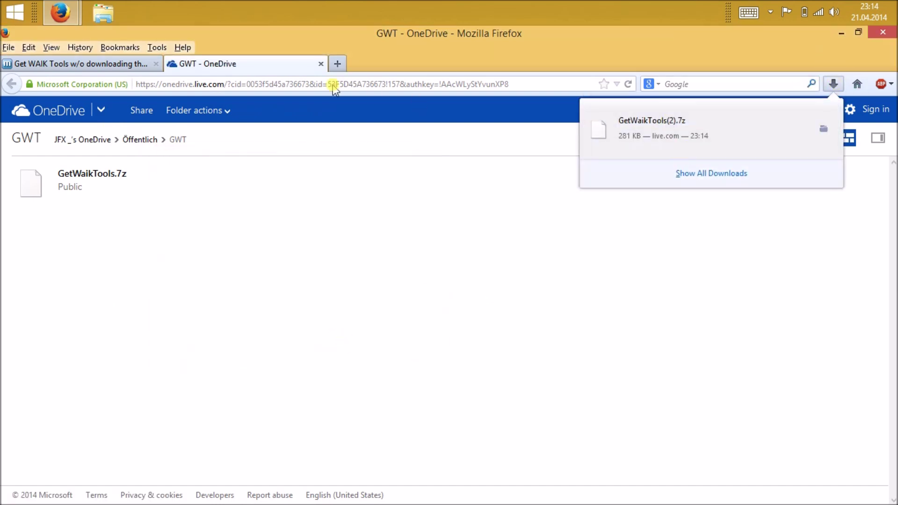
{"action": "left_click", "coordinate": [321, 65]}
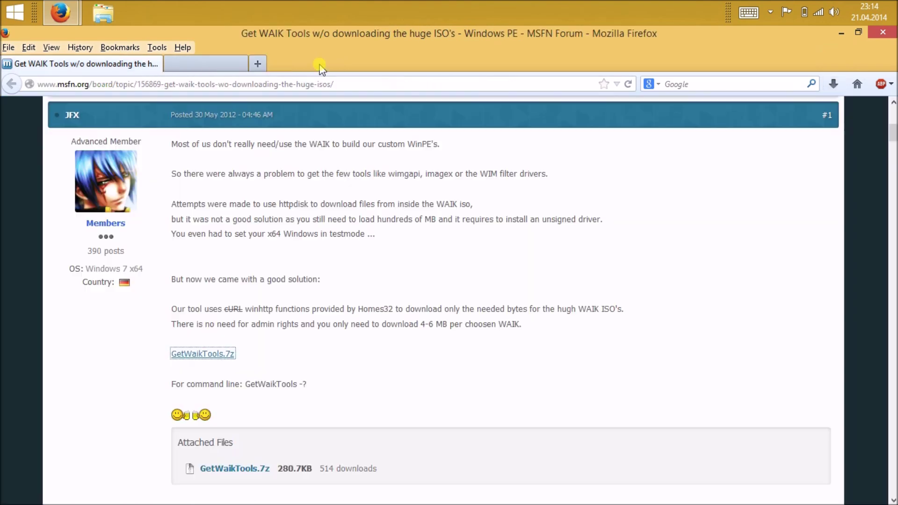
Step: Launch 7-Zip File Manager from search and open GetWaikTools.7z on the desktop
{"action": "left_click", "coordinate": [843, 34]}
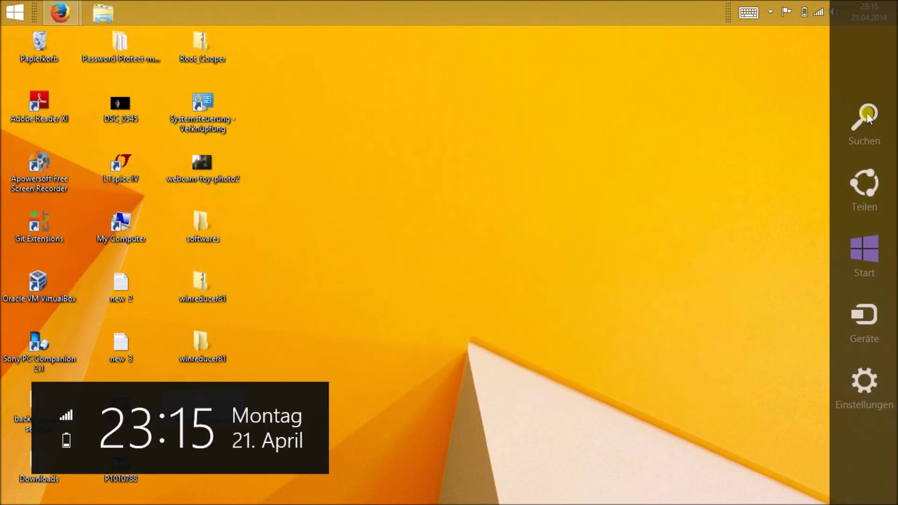
{"action": "left_click", "coordinate": [867, 115]}
{"action": "type", "text": "7-Zip File Manager"}
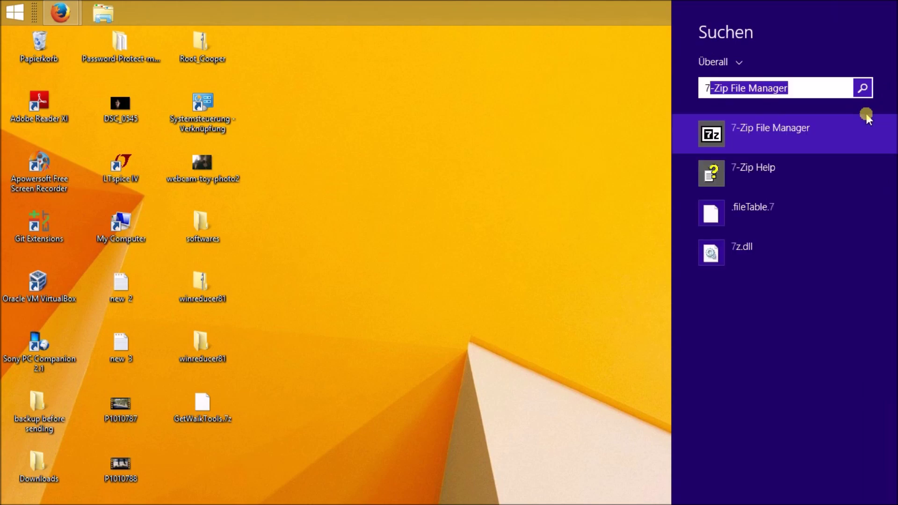
{"action": "left_click", "coordinate": [787, 134]}
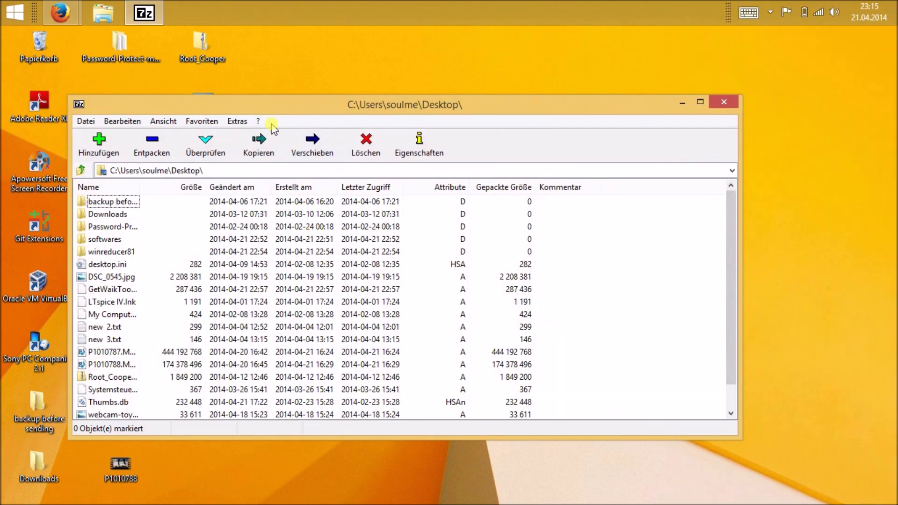
{"action": "left_click_drag", "start_coordinate": [276, 112], "coordinate": [353, 88]}
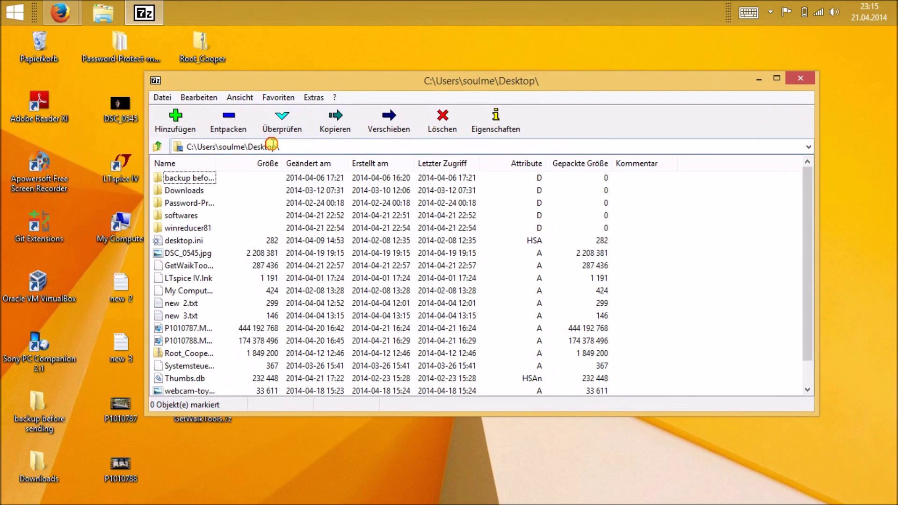
{"action": "left_click", "coordinate": [252, 146]}
{"action": "left_click", "coordinate": [184, 278]}
{"action": "scroll", "coordinate": [183, 278], "scroll_direction": "down", "scroll_amount": 1}
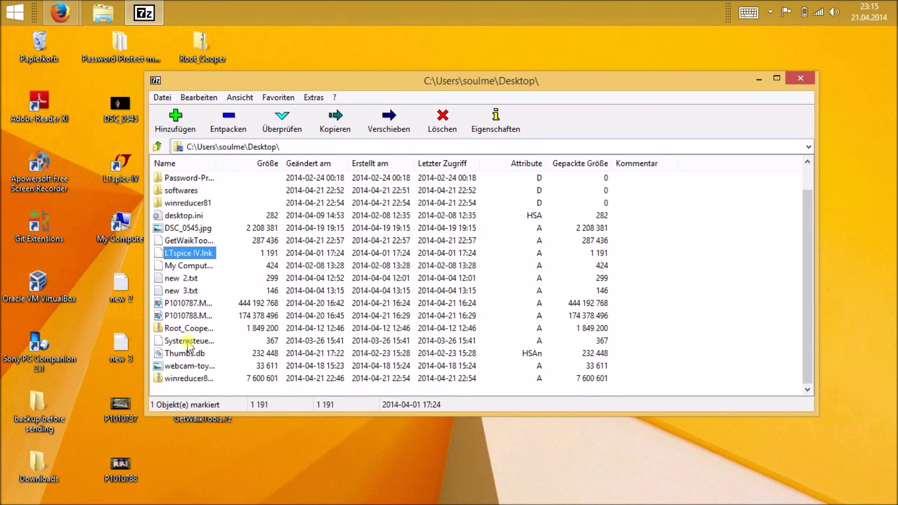
{"action": "double_click", "coordinate": [182, 240]}
Step: Run GetWaikTools.exe and download the Waik Tools for Windows 8.1
{"action": "double_click", "coordinate": [184, 178]}
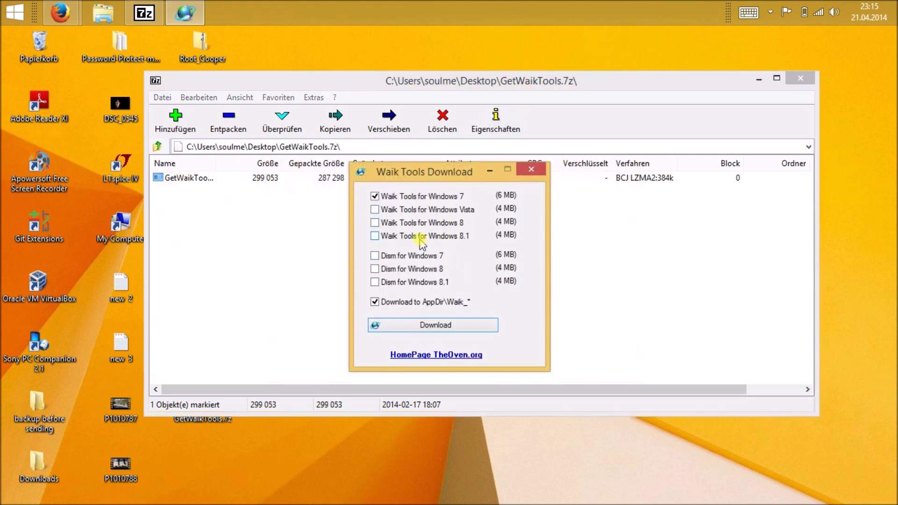
{"action": "left_click", "coordinate": [376, 236]}
{"action": "left_click", "coordinate": [424, 326]}
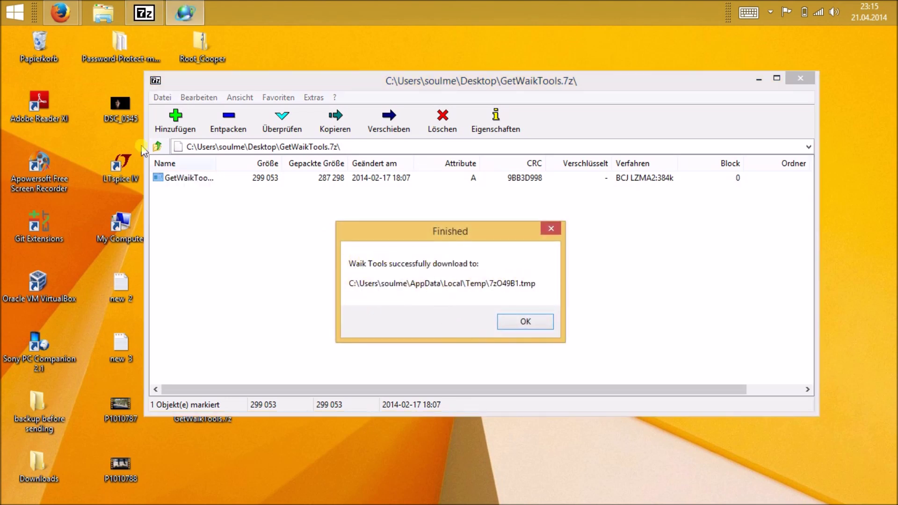
Step: Snap a File Explorer window to the right beside the Finished message and open drive C:
{"action": "left_click", "coordinate": [117, 20]}
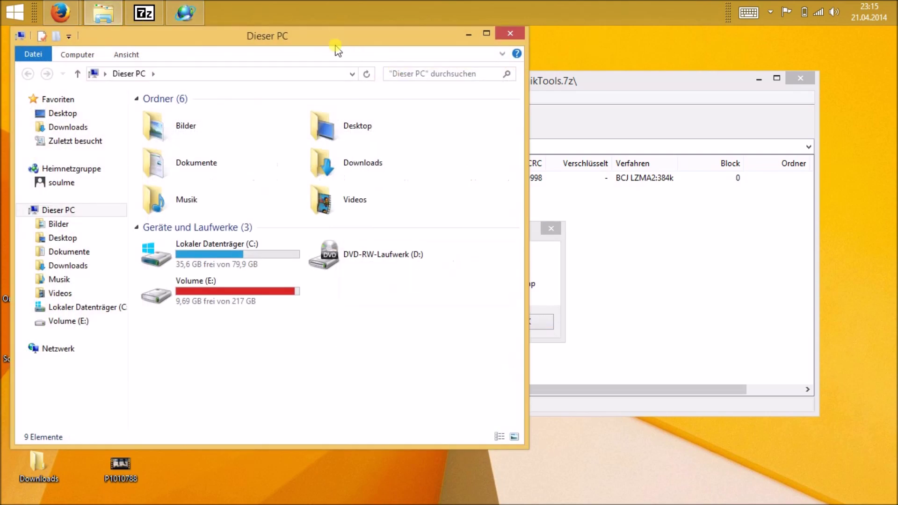
{"action": "left_click_drag", "start_coordinate": [335, 43], "coordinate": [897, 94]}
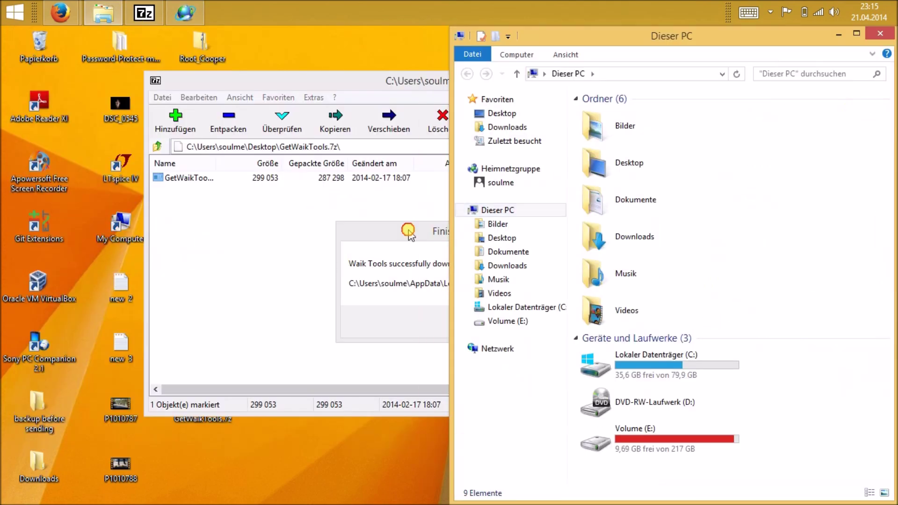
{"action": "left_click_drag", "start_coordinate": [408, 230], "coordinate": [173, 167]}
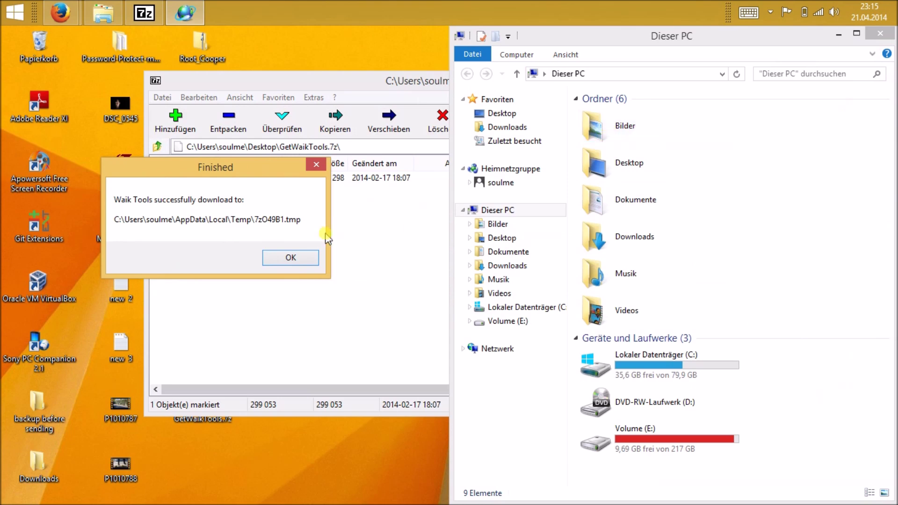
{"action": "left_click", "coordinate": [625, 164]}
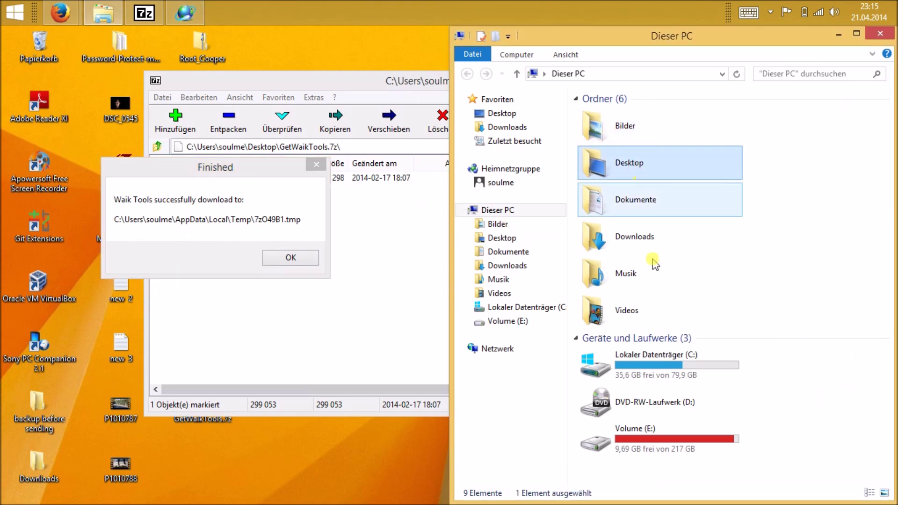
{"action": "double_click", "coordinate": [673, 376]}
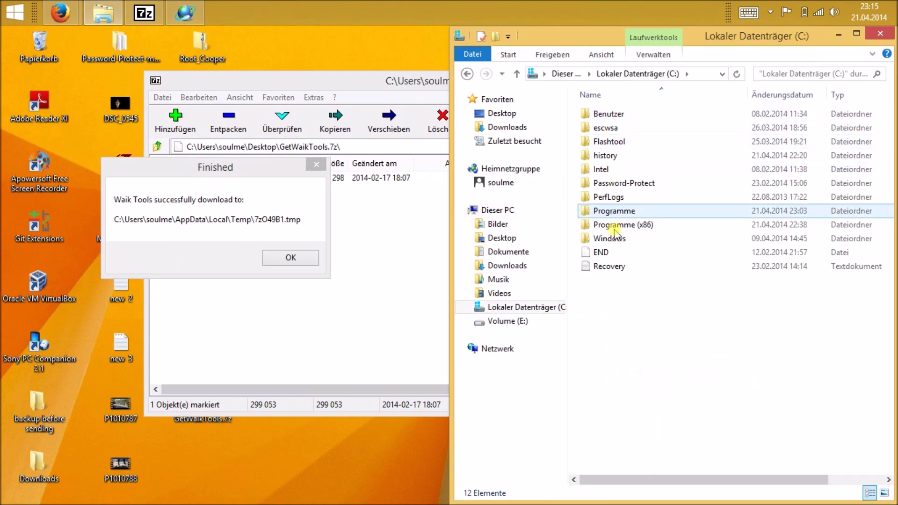
Step: Browse through Benutzer, the user's home folder and AppData\Local into Temp
{"action": "left_click", "coordinate": [609, 117]}
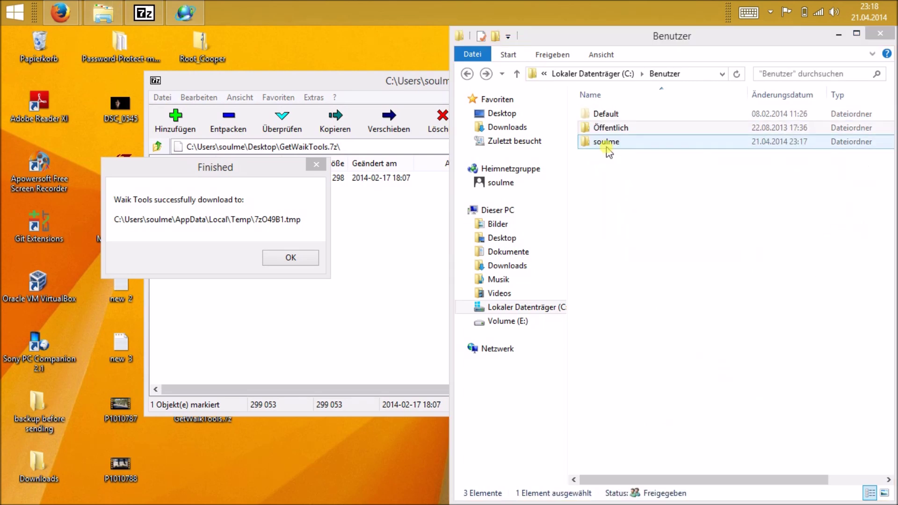
{"action": "double_click", "coordinate": [607, 142]}
{"action": "left_click", "coordinate": [596, 157]}
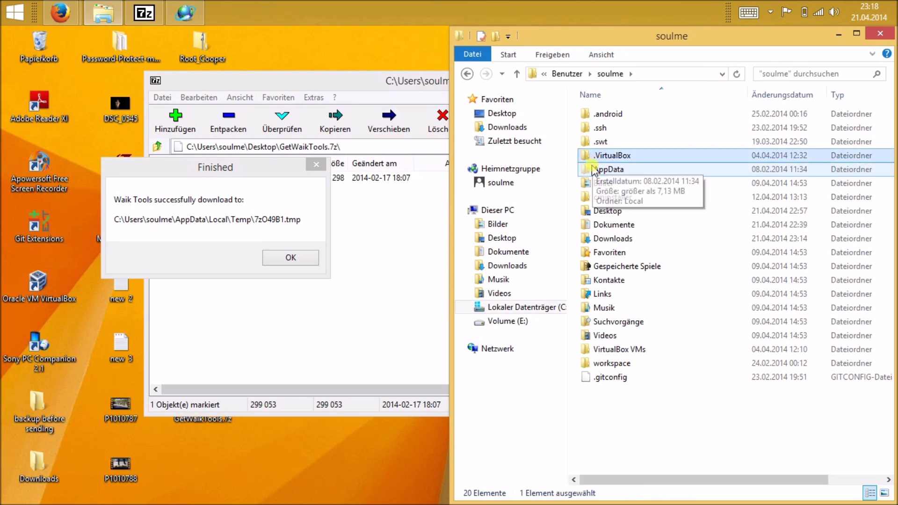
{"action": "double_click", "coordinate": [594, 170]}
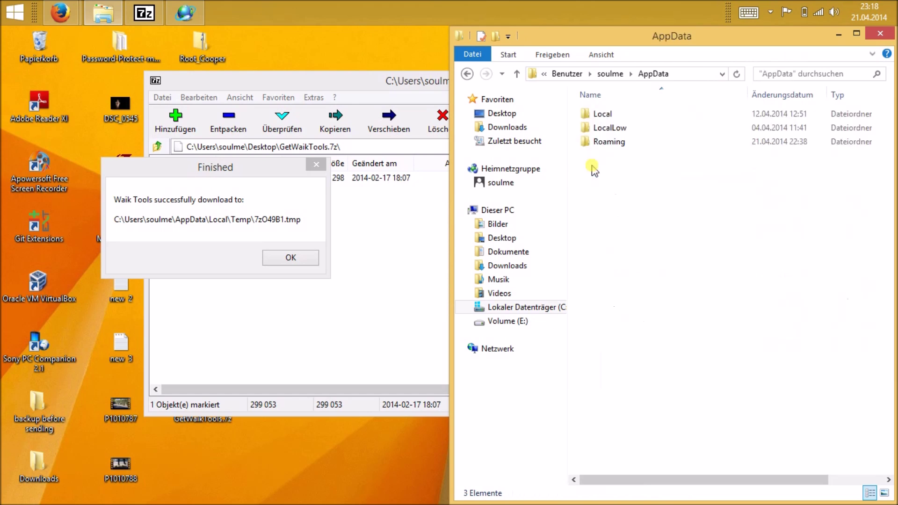
{"action": "left_click", "coordinate": [627, 118]}
{"action": "double_click", "coordinate": [615, 115]}
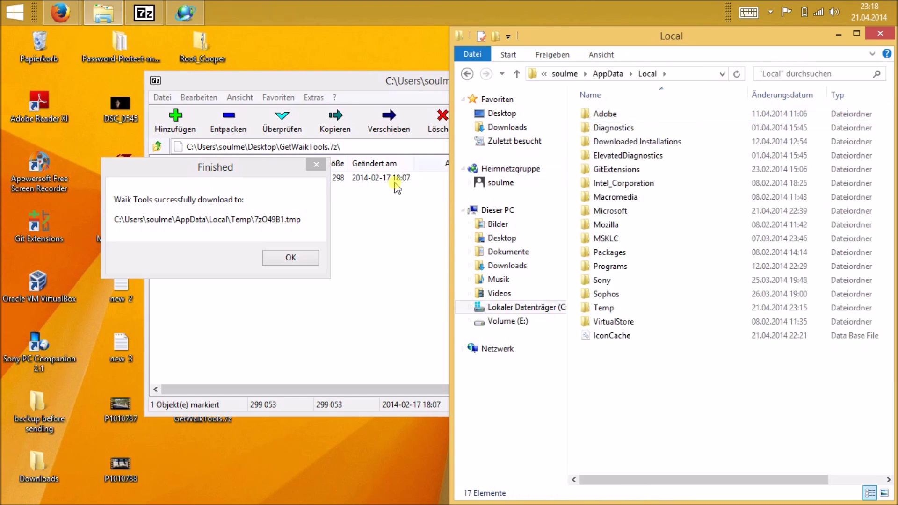
{"action": "double_click", "coordinate": [601, 308]}
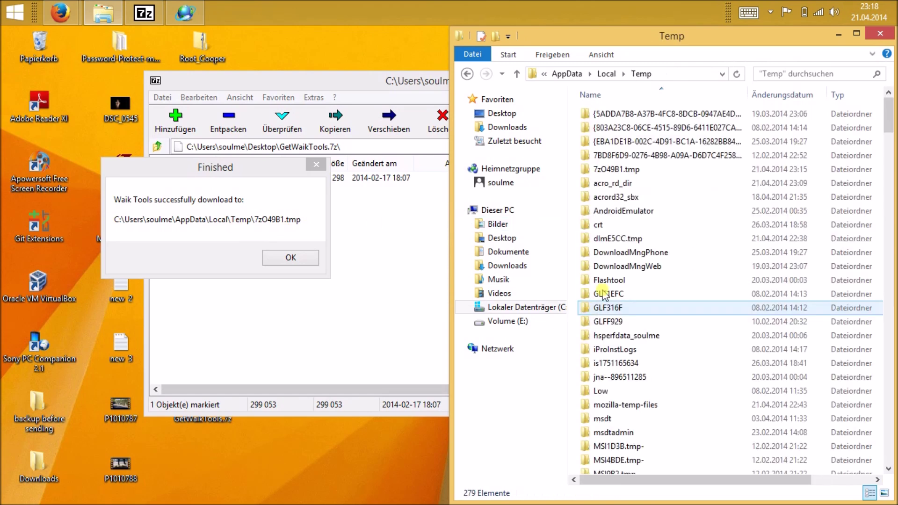
Step: Open 7zO49B1.tmp\Waik_4_1\amd64, select oscdimg and dismiss the Finished message
{"action": "left_click", "coordinate": [604, 172]}
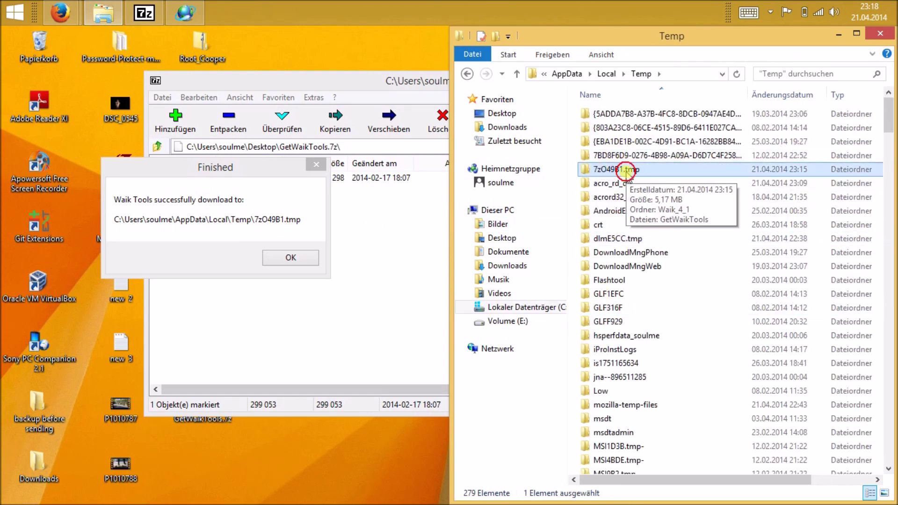
{"action": "double_click", "coordinate": [605, 172]}
{"action": "double_click", "coordinate": [608, 114]}
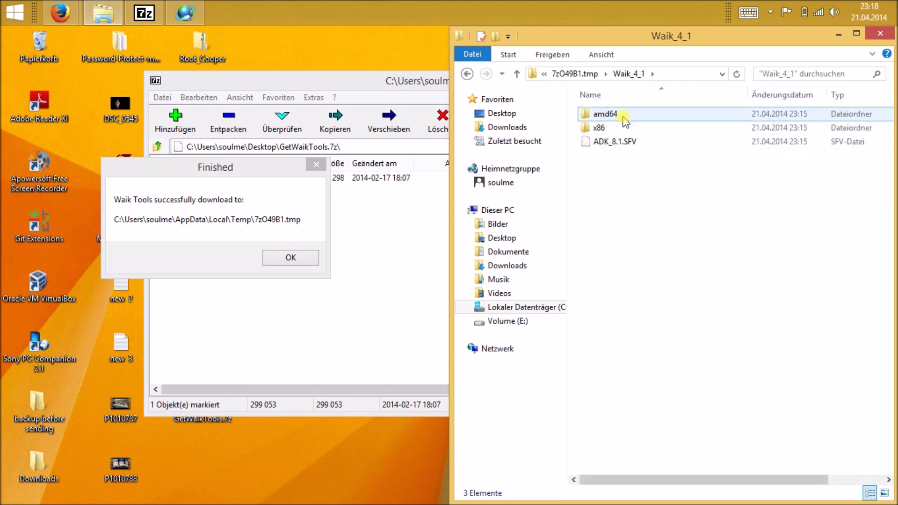
{"action": "double_click", "coordinate": [607, 115]}
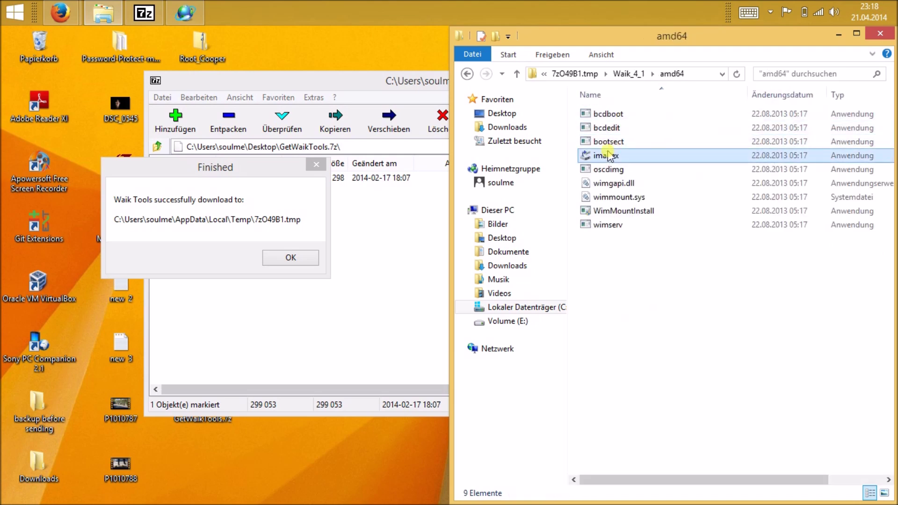
{"action": "left_click", "coordinate": [610, 169]}
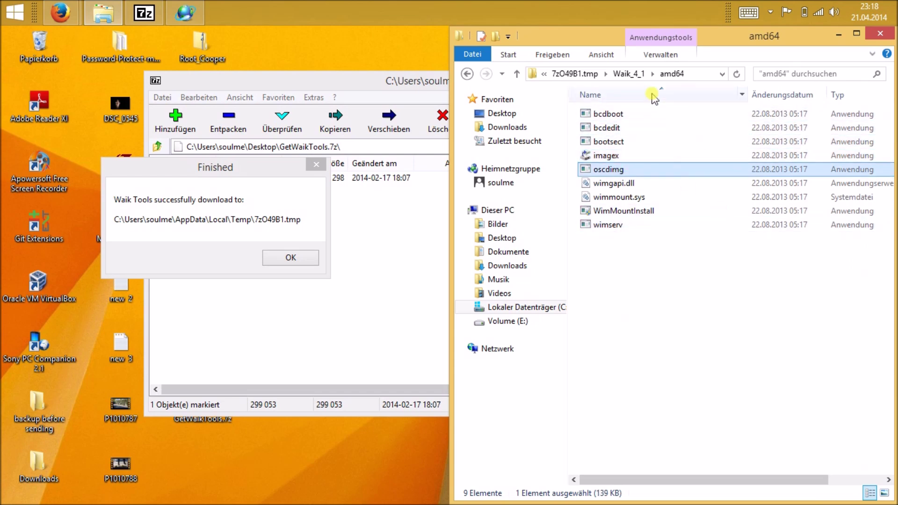
{"action": "left_click", "coordinate": [291, 258]}
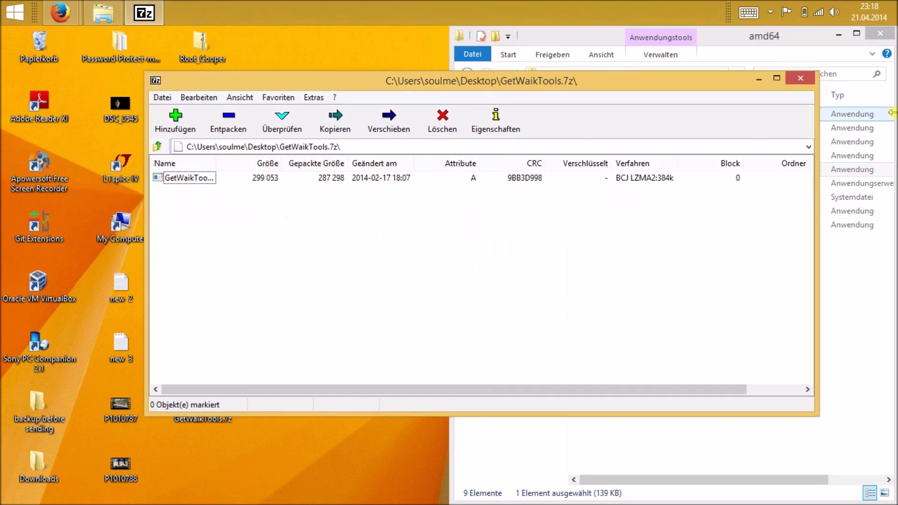
Step: Close 7-Zip, maximize the amd64 window and copy imagex and oscdimg
{"action": "left_click", "coordinate": [811, 81]}
{"action": "key", "text": "super+Up"}
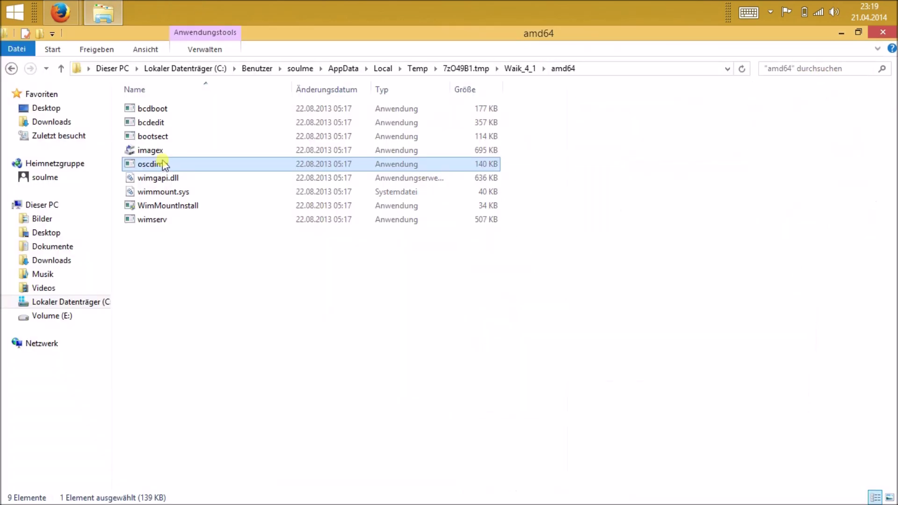
{"action": "left_click", "coordinate": [163, 155], "text": "ctrl"}
{"action": "right_click", "coordinate": [162, 155]}
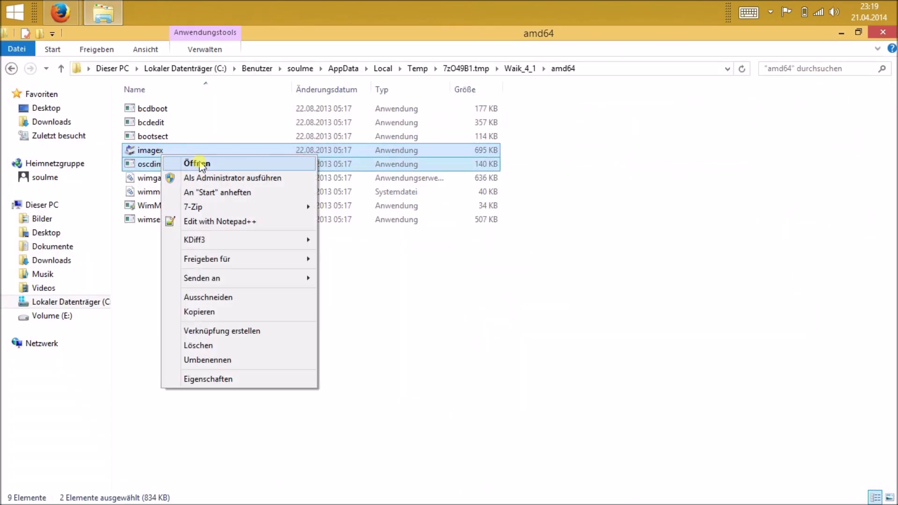
{"action": "left_click", "coordinate": [206, 312]}
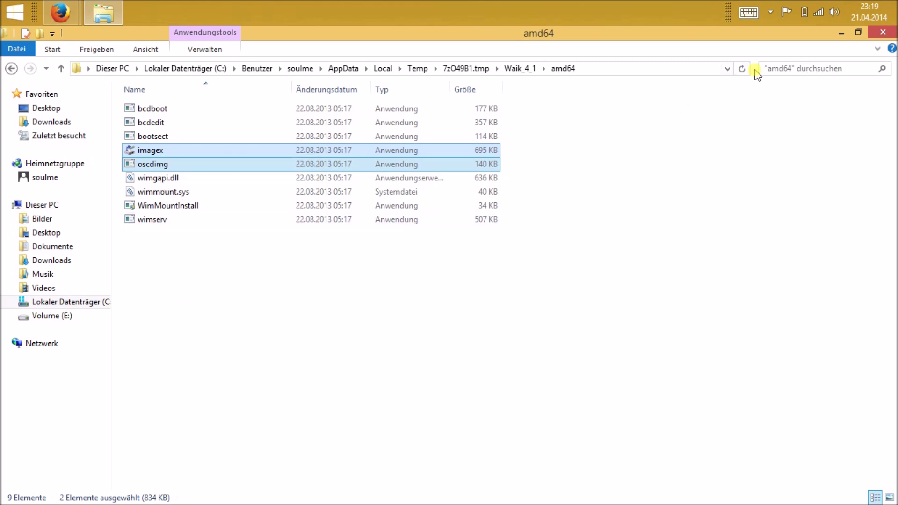
Step: Paste imagex and oscdimg into Desktop\winreducer81\WinReducer81\HOME\SOFTWARE
{"action": "left_click", "coordinate": [47, 110]}
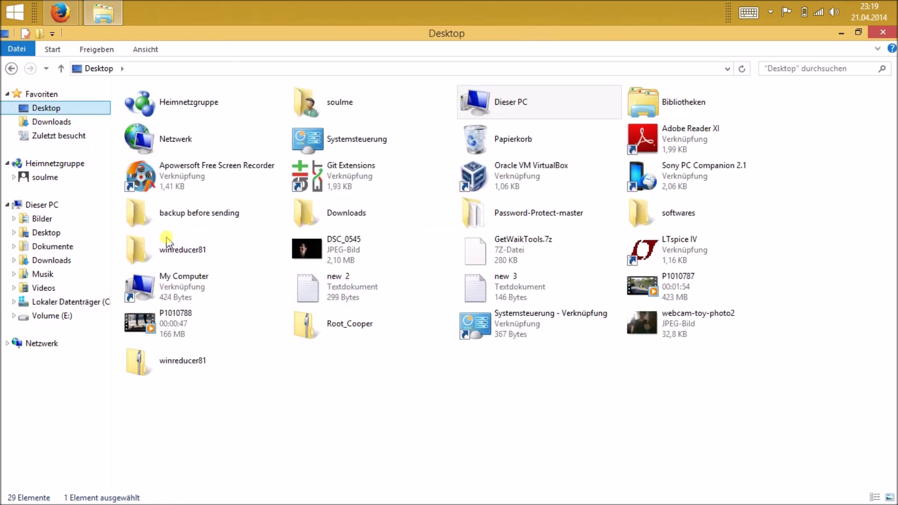
{"action": "double_click", "coordinate": [167, 248]}
{"action": "double_click", "coordinate": [176, 112]}
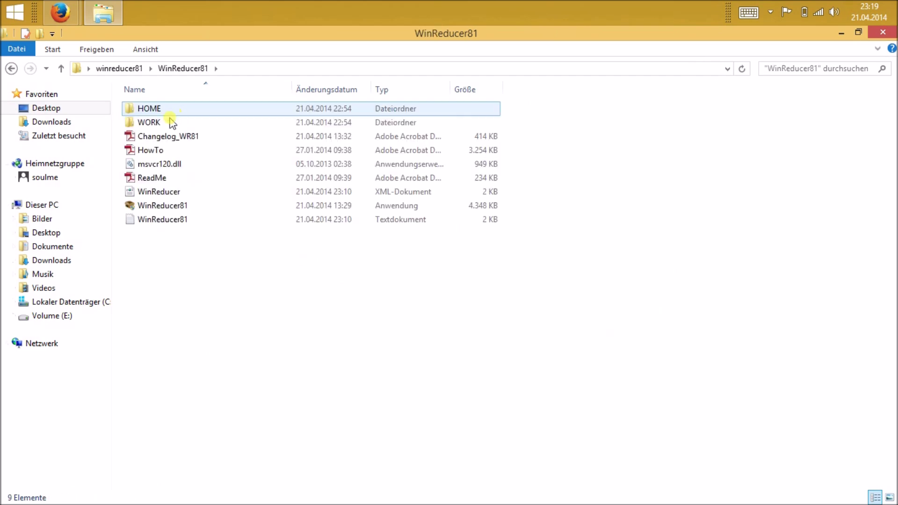
{"action": "double_click", "coordinate": [157, 110]}
{"action": "double_click", "coordinate": [172, 136]}
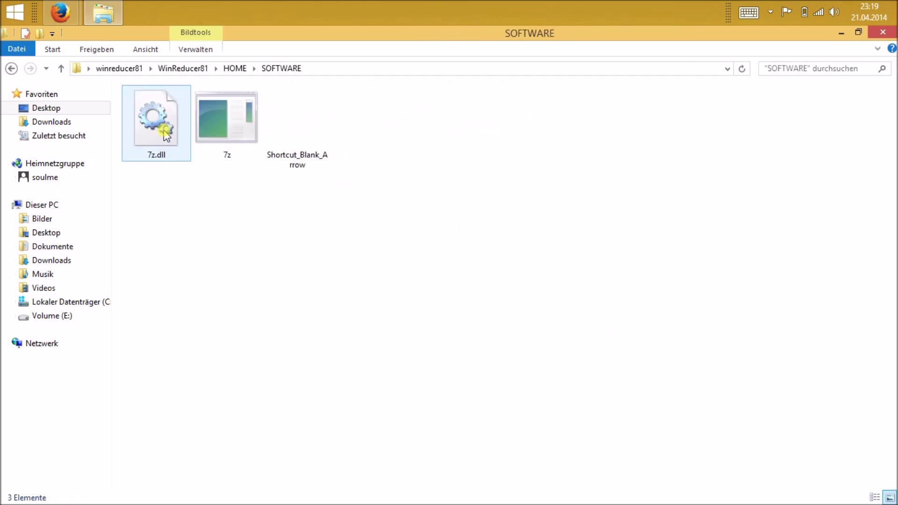
{"action": "right_click", "coordinate": [205, 254]}
{"action": "left_click", "coordinate": [241, 343]}
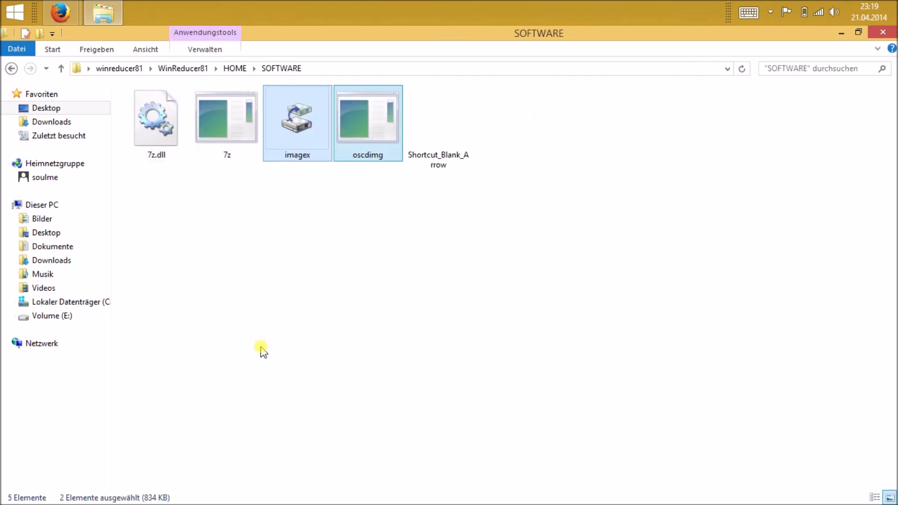
{"action": "left_click_drag", "start_coordinate": [142, 212], "coordinate": [355, 140]}
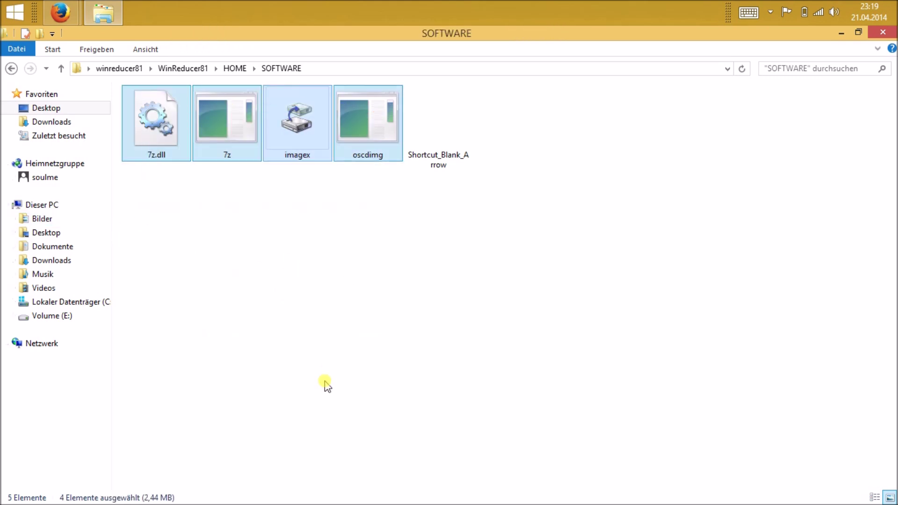
{"action": "left_click", "coordinate": [295, 337]}
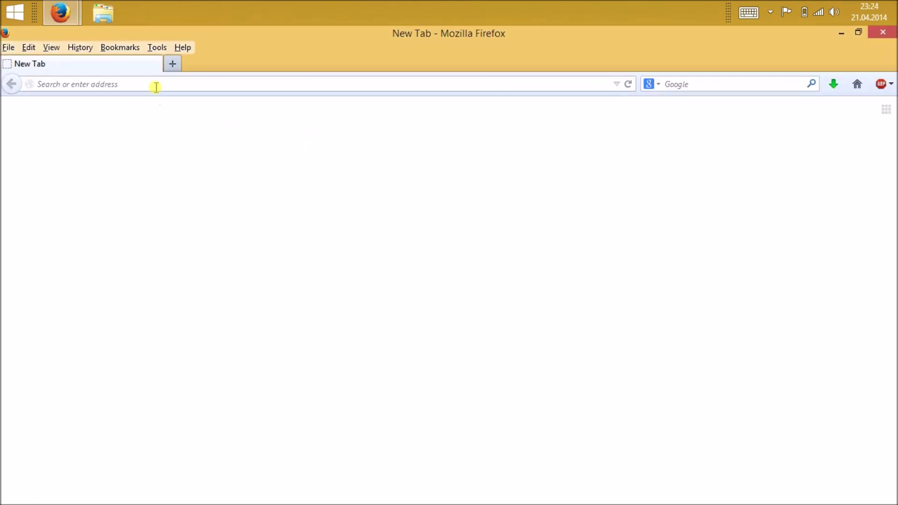
Step: Load helgeklein.com/download, get the SetACL 3.0.6 EXE version zip and open it
{"action": "right_click", "coordinate": [156, 87]}
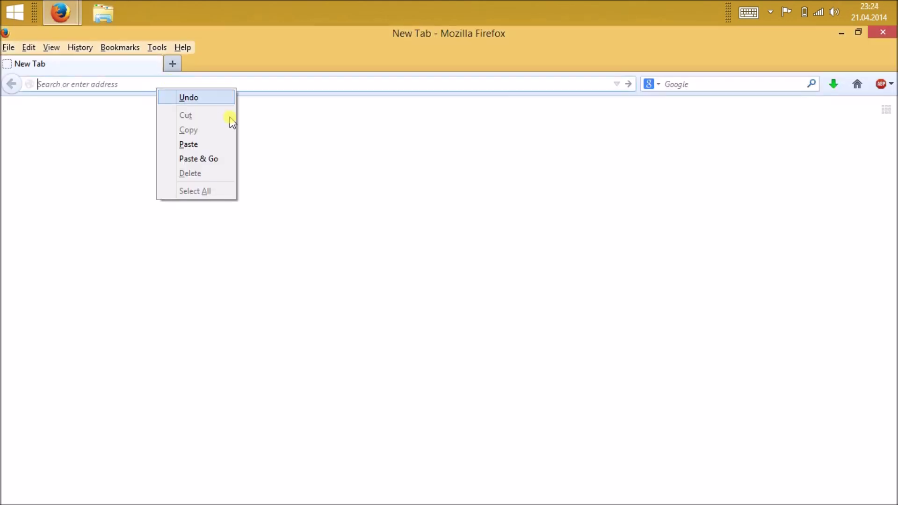
{"action": "left_click", "coordinate": [215, 159]}
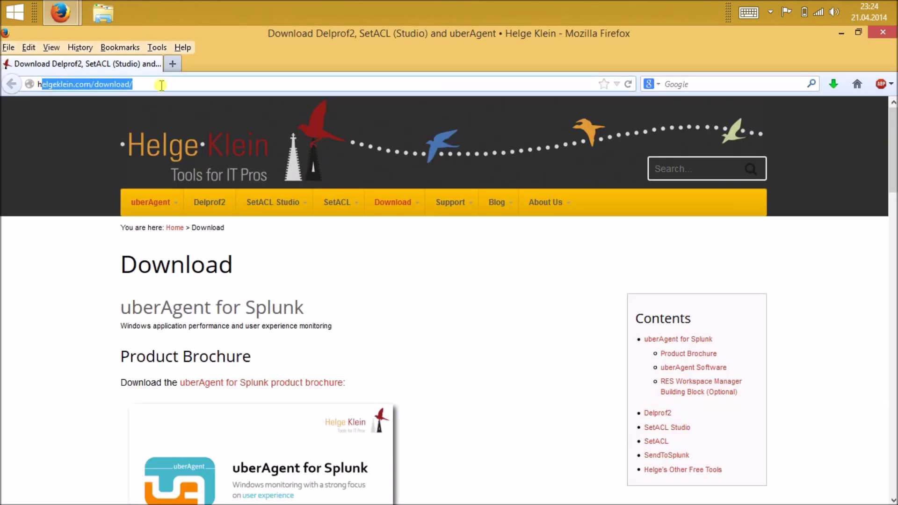
{"action": "scroll", "coordinate": [94, 208], "scroll_direction": "down", "scroll_amount": 15}
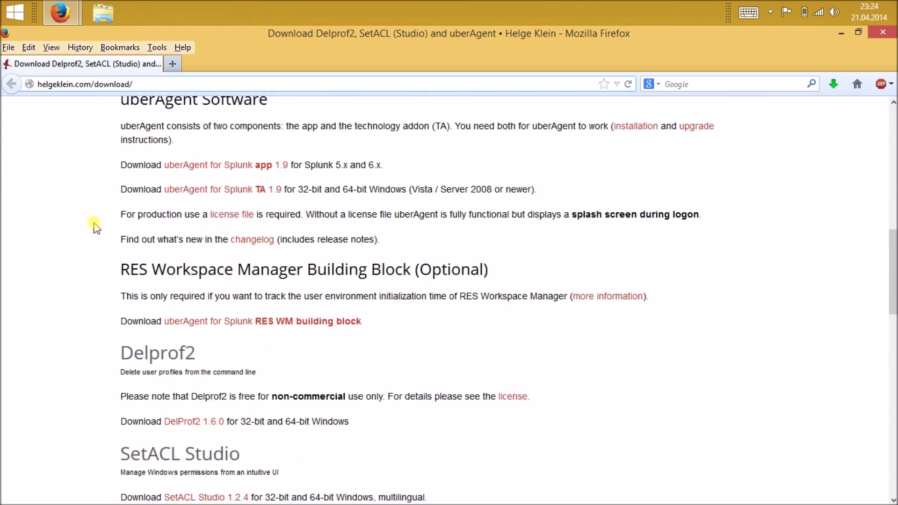
{"action": "left_click_drag", "start_coordinate": [123, 316], "coordinate": [193, 318]}
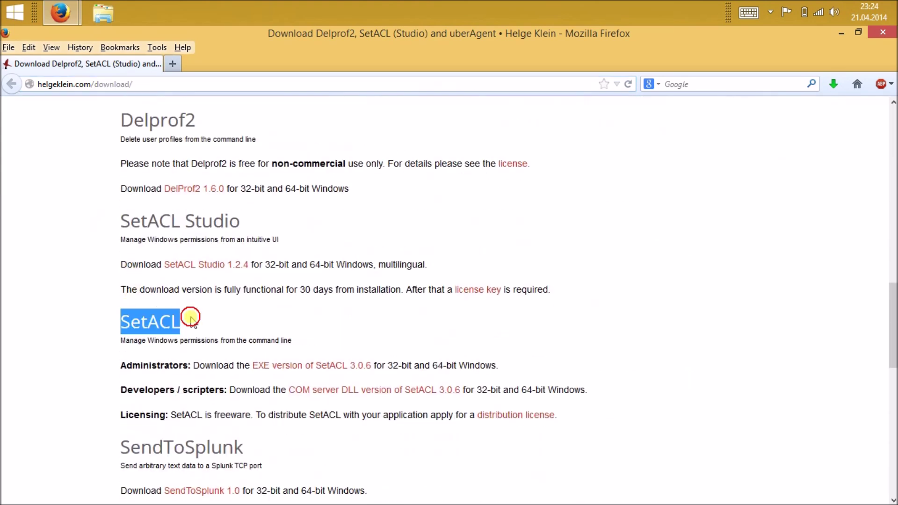
{"action": "left_click", "coordinate": [147, 351]}
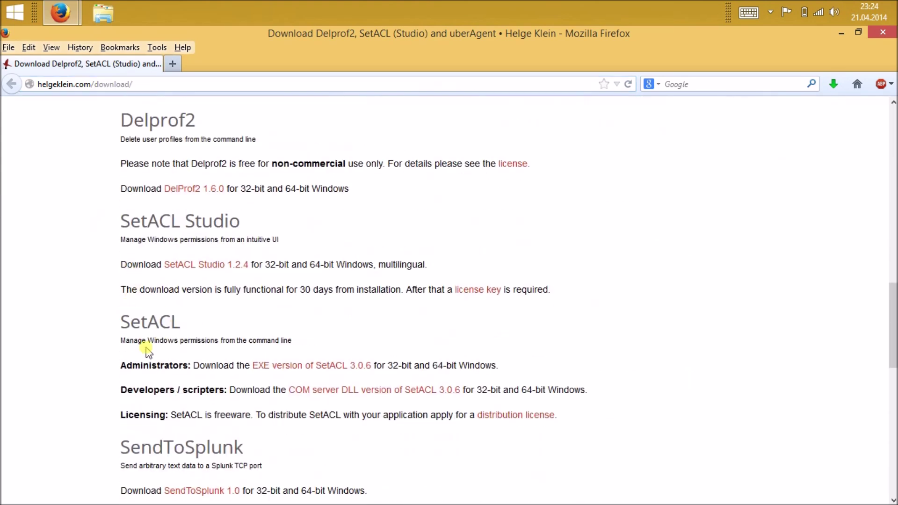
{"action": "left_click", "coordinate": [292, 370]}
{"action": "left_click", "coordinate": [666, 442]}
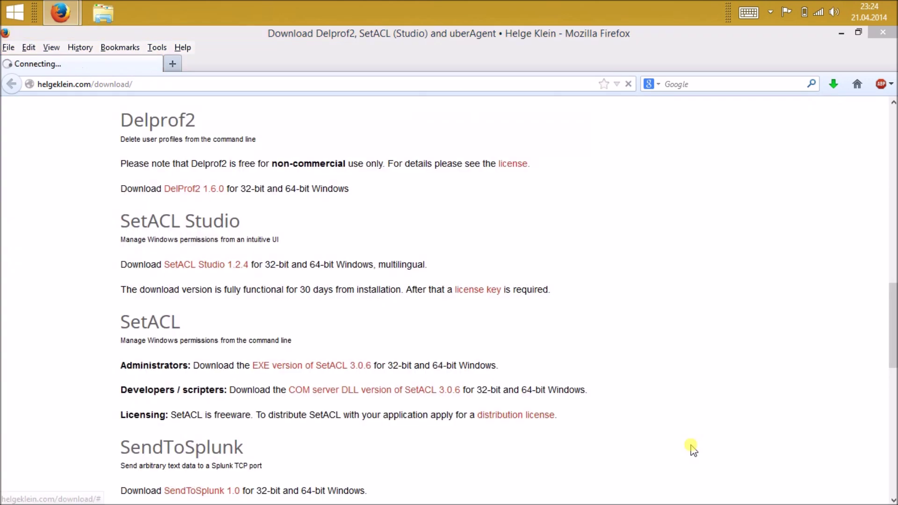
{"action": "left_click", "coordinate": [353, 346]}
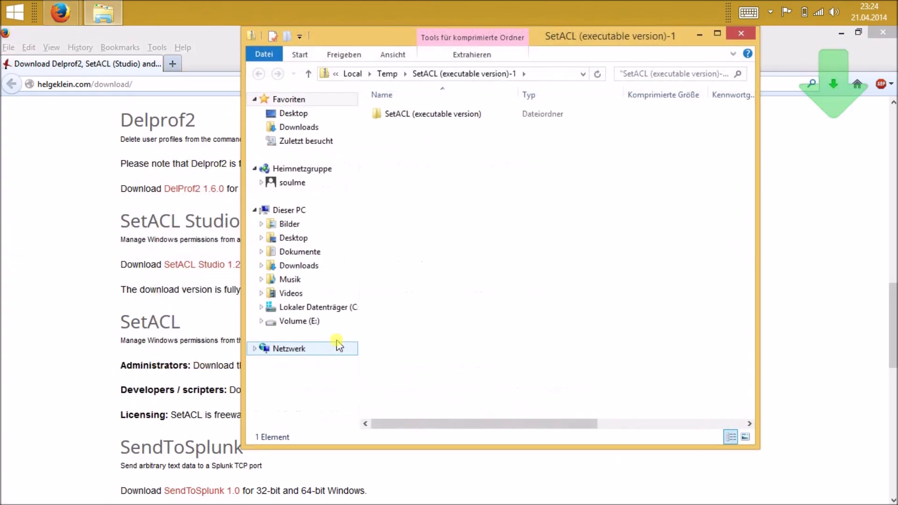
Step: Copy the SetACL program from the zip's SetACL (executable version)\64 bit folder
{"action": "double_click", "coordinate": [475, 115]}
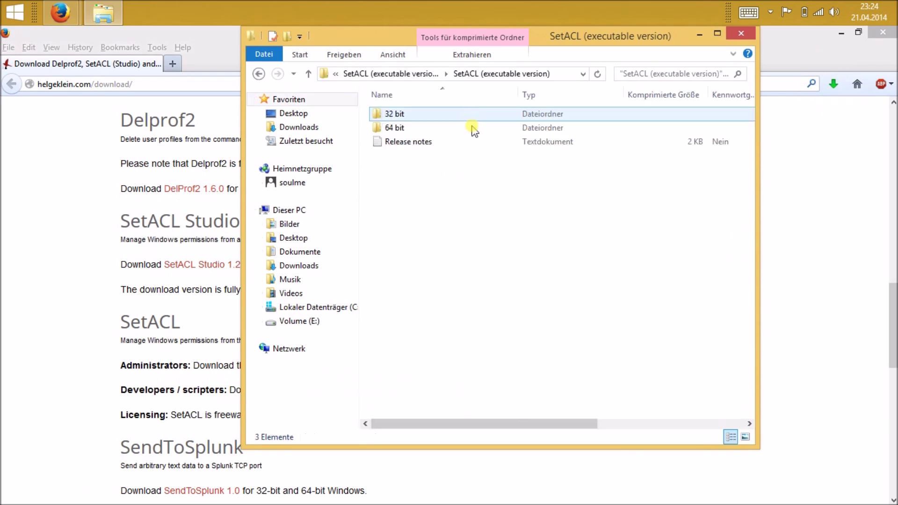
{"action": "double_click", "coordinate": [399, 129]}
{"action": "right_click", "coordinate": [396, 119]}
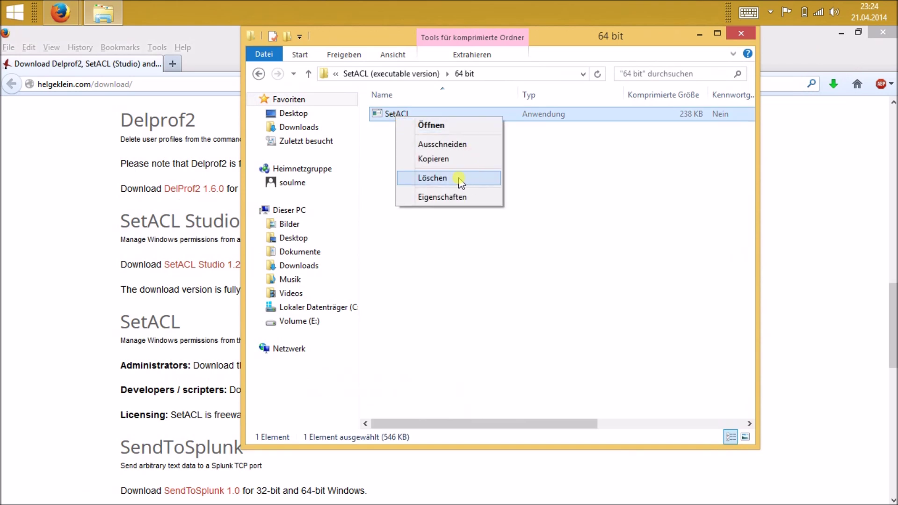
{"action": "left_click", "coordinate": [428, 159]}
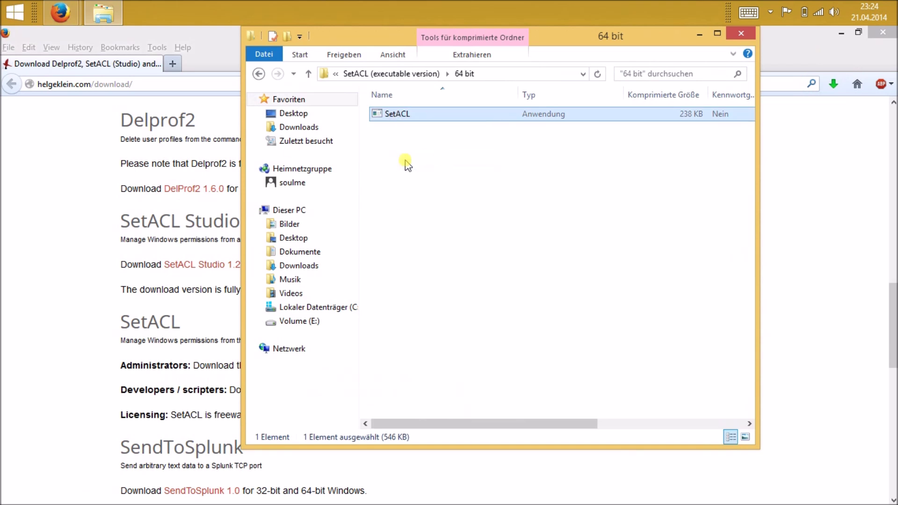
Step: Paste SetACL into Desktop\winreducer81\WinReducer81\HOME\SOFTWARE
{"action": "left_click", "coordinate": [295, 113]}
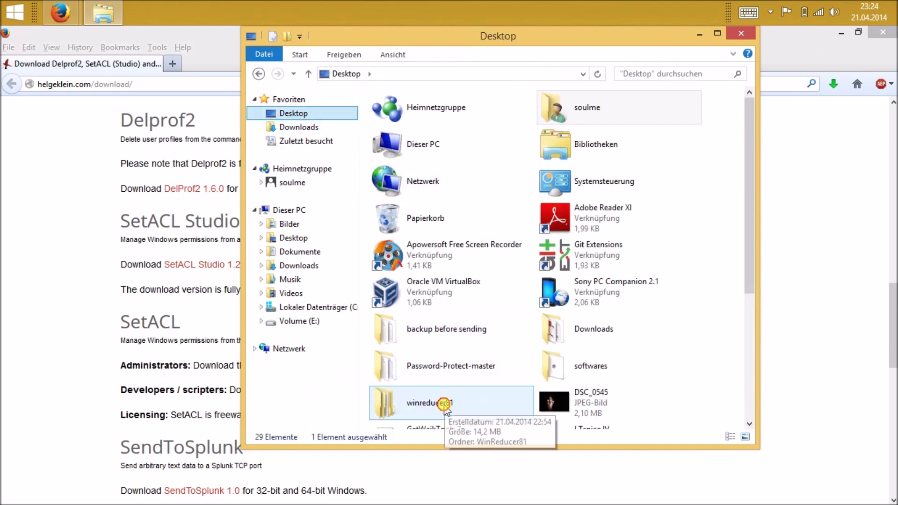
{"action": "double_click", "coordinate": [443, 348]}
{"action": "double_click", "coordinate": [412, 114]}
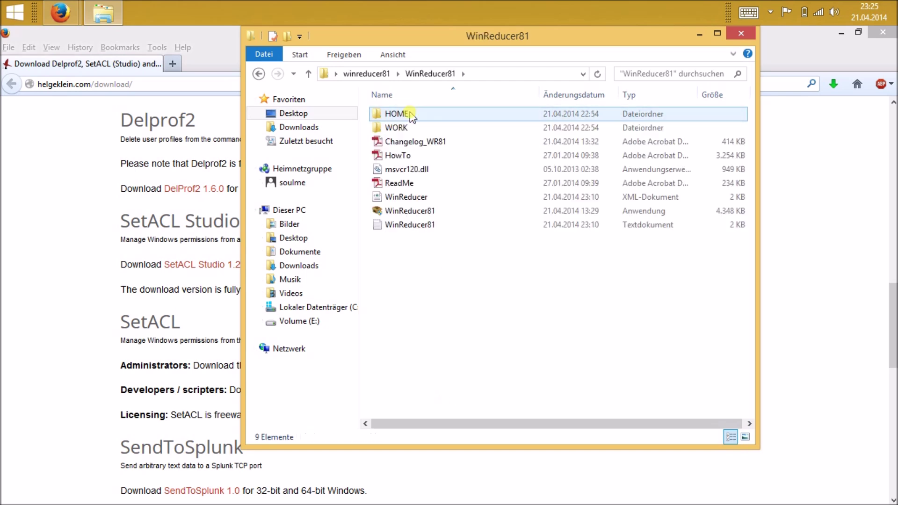
{"action": "double_click", "coordinate": [412, 114]}
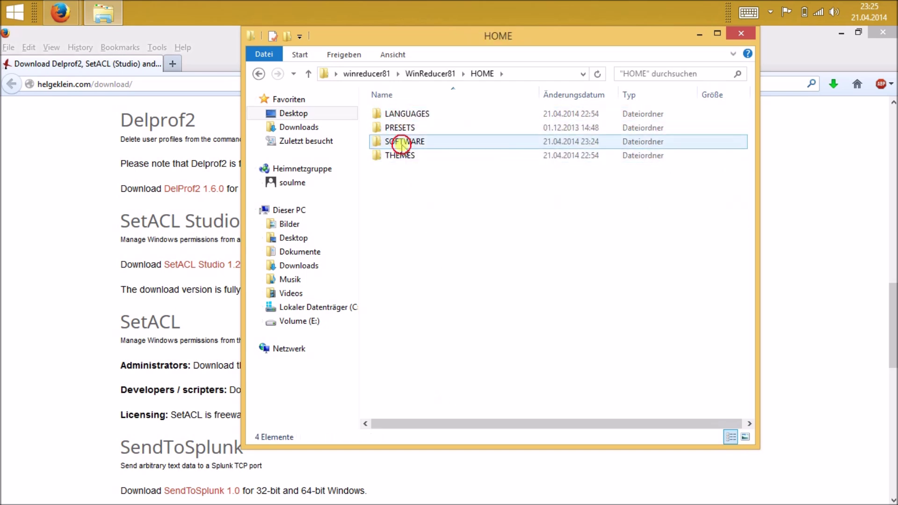
{"action": "double_click", "coordinate": [402, 144]}
{"action": "right_click", "coordinate": [492, 268]}
{"action": "left_click", "coordinate": [510, 359]}
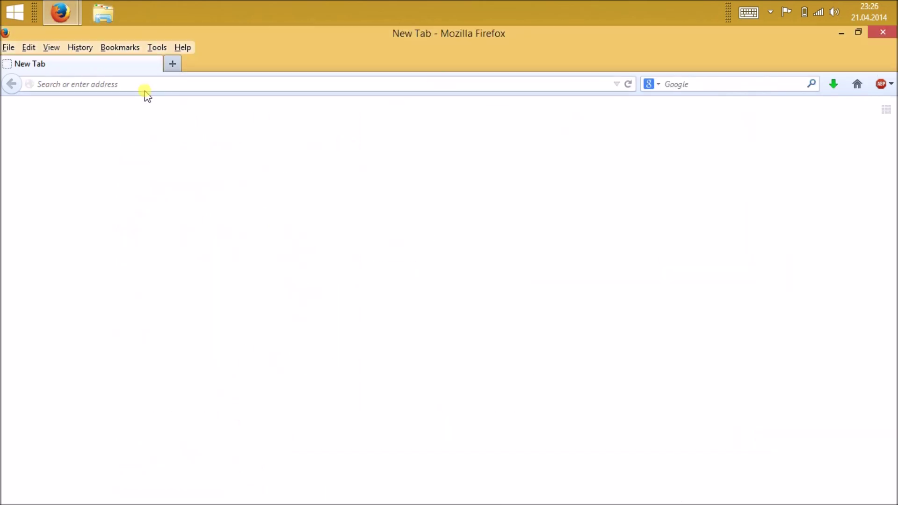
Step: Load the Resource Hacker page on angusj.com and download the version 3.6.0 reshack_setup.exe
{"action": "right_click", "coordinate": [137, 81]}
{"action": "left_click", "coordinate": [181, 152]}
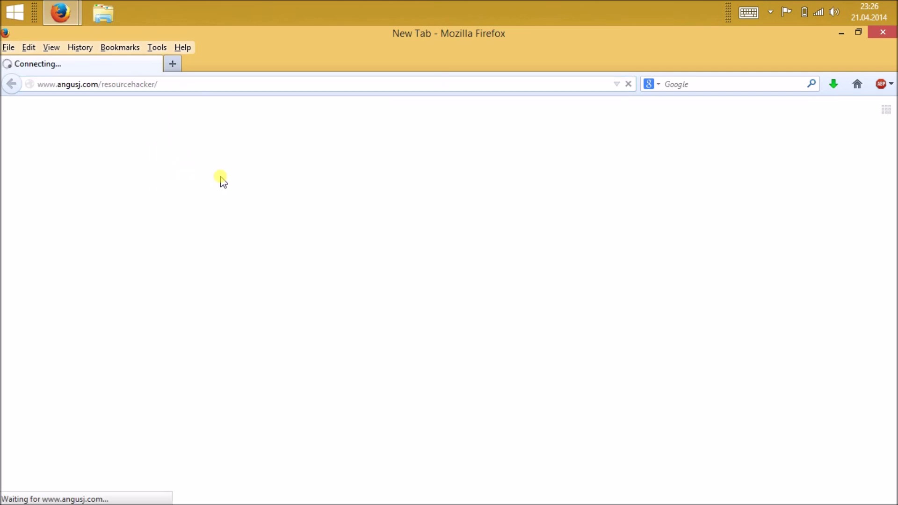
{"action": "scroll", "coordinate": [187, 223], "scroll_direction": "down", "scroll_amount": 20}
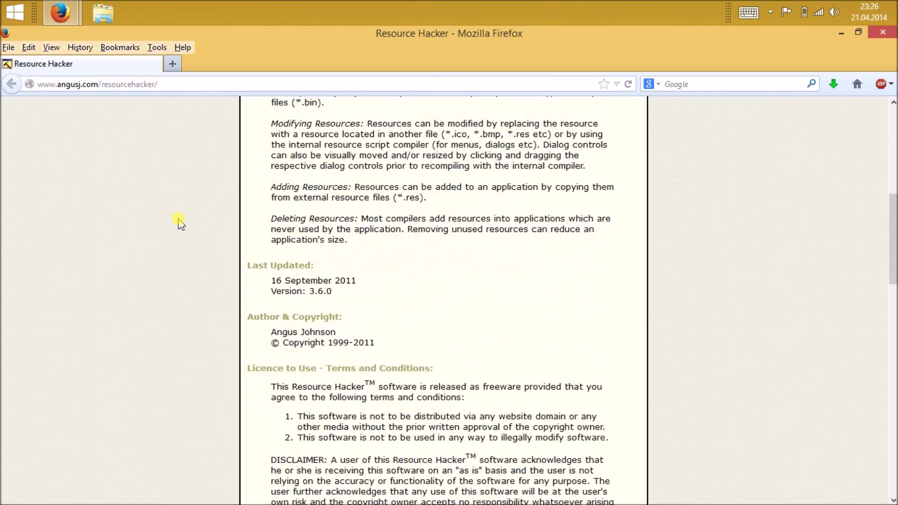
{"action": "left_click", "coordinate": [329, 236]}
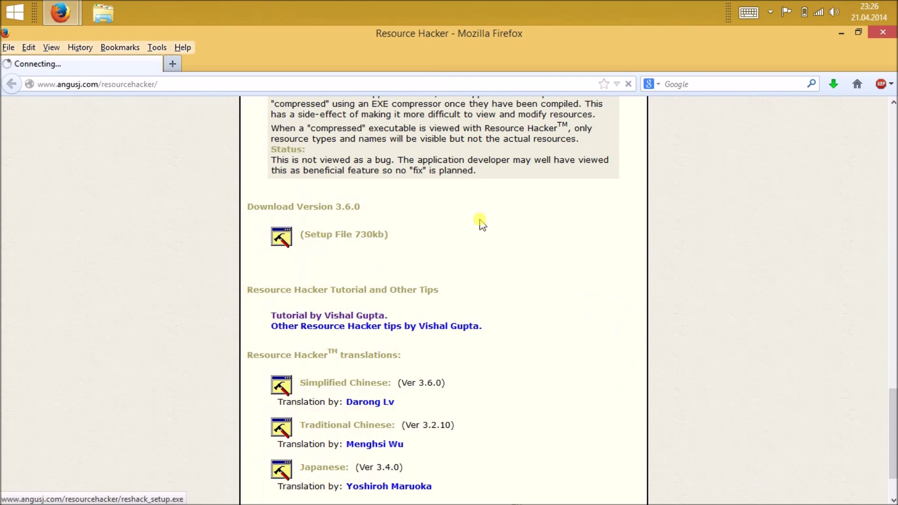
{"action": "left_click", "coordinate": [349, 261]}
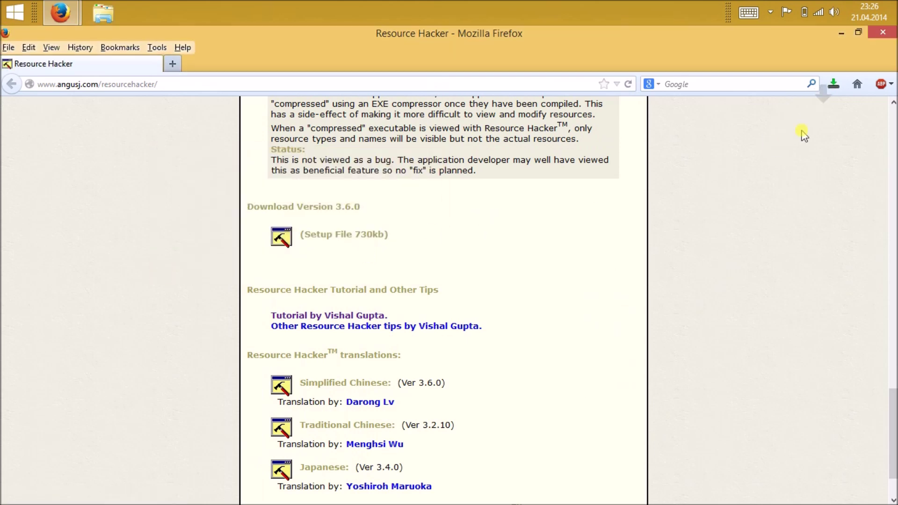
{"action": "left_click", "coordinate": [834, 85]}
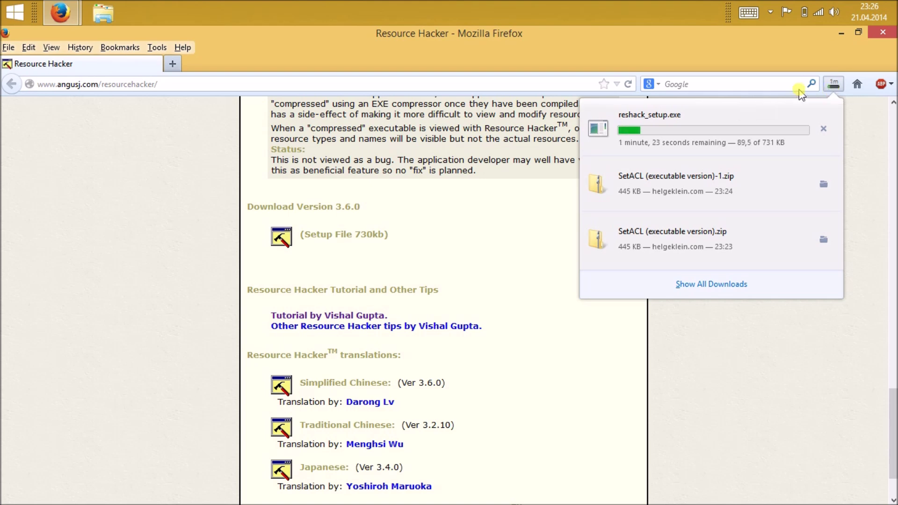
{"action": "left_click", "coordinate": [159, 191]}
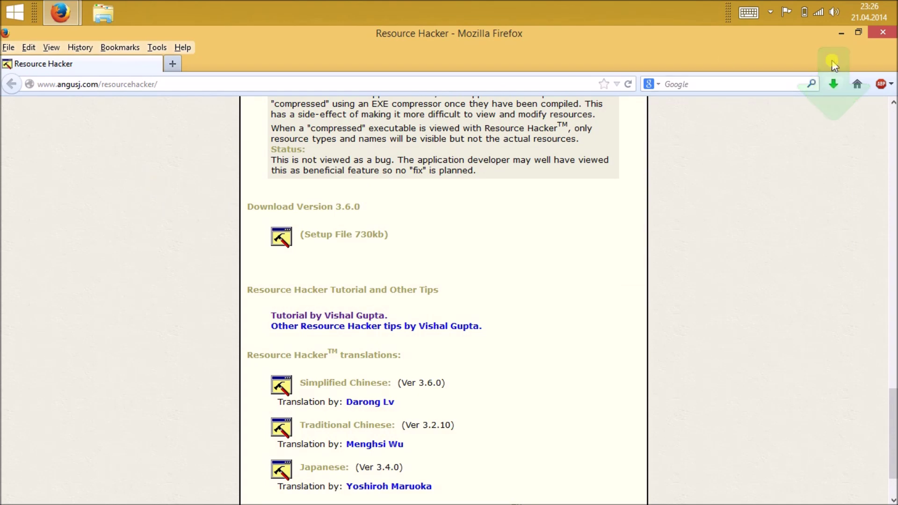
Step: Copy reshack_setup from the Downloads folder onto the Desktop
{"action": "left_click", "coordinate": [834, 84]}
{"action": "left_click", "coordinate": [825, 131]}
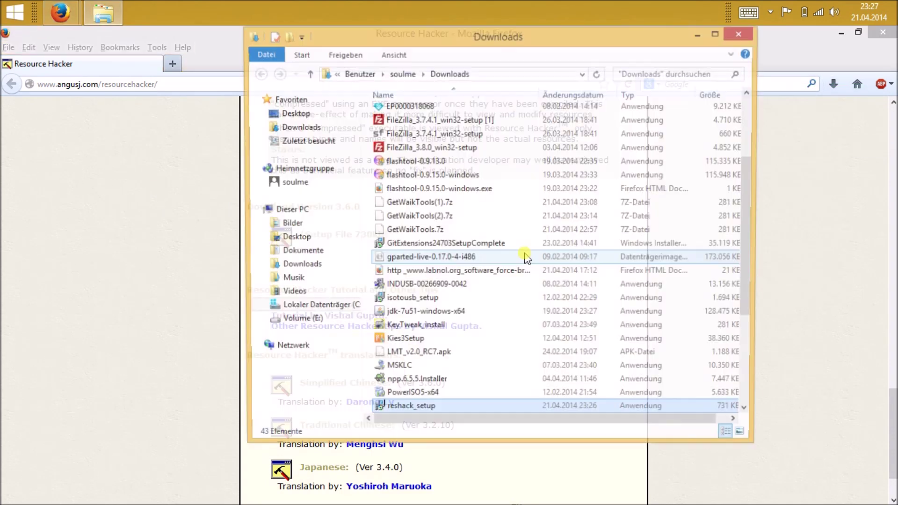
{"action": "right_click", "coordinate": [409, 412]}
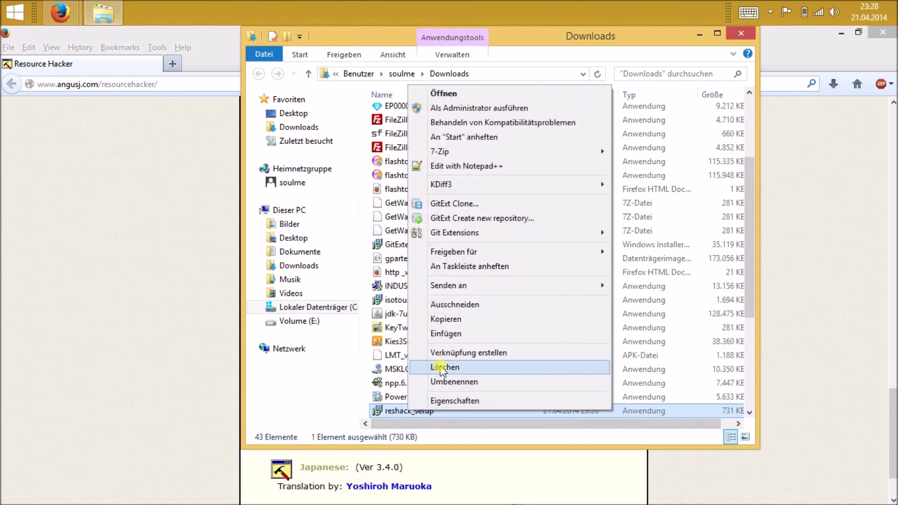
{"action": "left_click", "coordinate": [444, 320]}
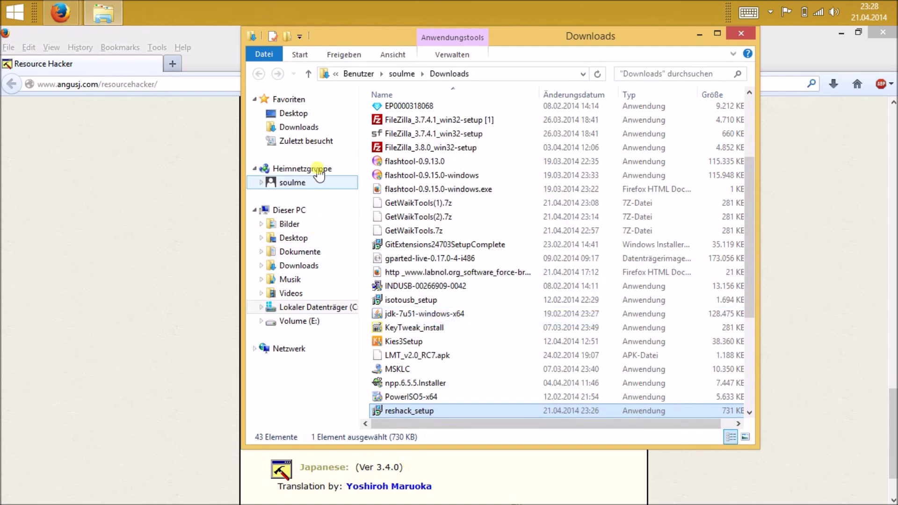
{"action": "left_click", "coordinate": [299, 116]}
{"action": "left_click", "coordinate": [743, 359]}
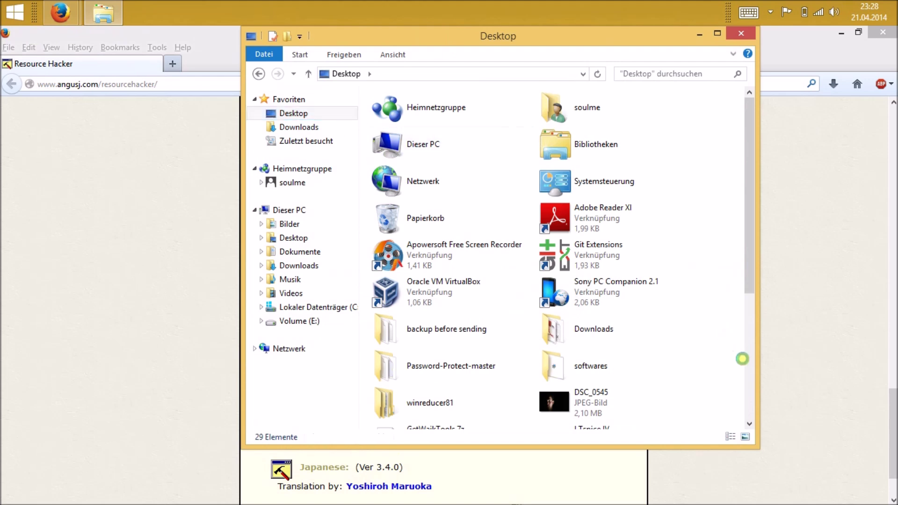
{"action": "right_click", "coordinate": [719, 339]}
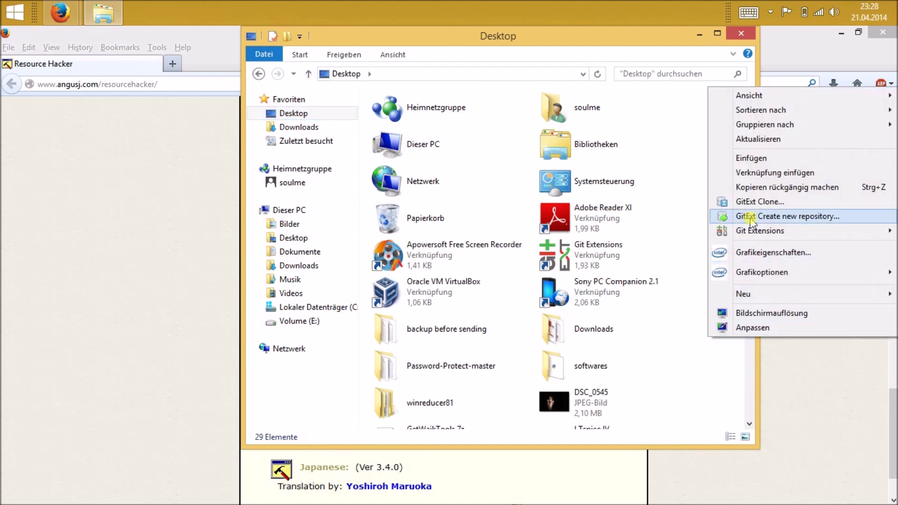
{"action": "left_click", "coordinate": [728, 157]}
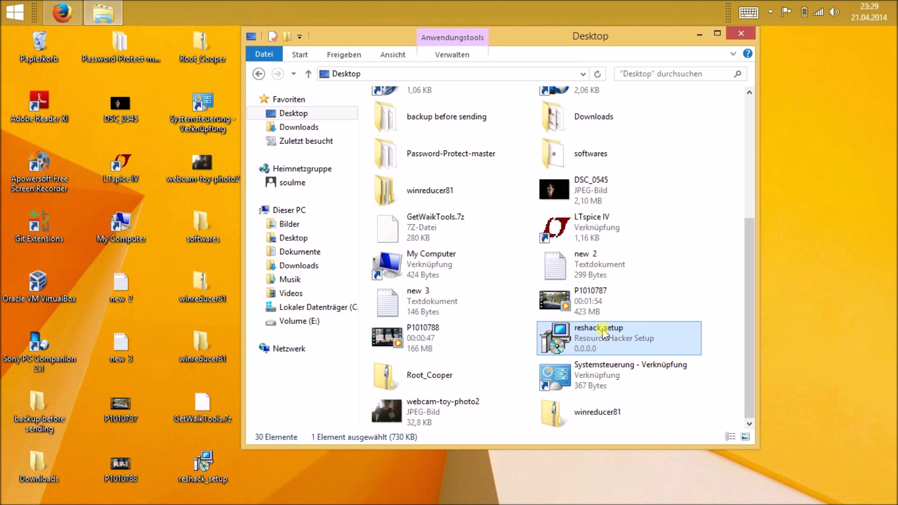
Step: Run reshack_setup and install Resource Hacker with the default folder and Start Menu settings
{"action": "double_click", "coordinate": [605, 333]}
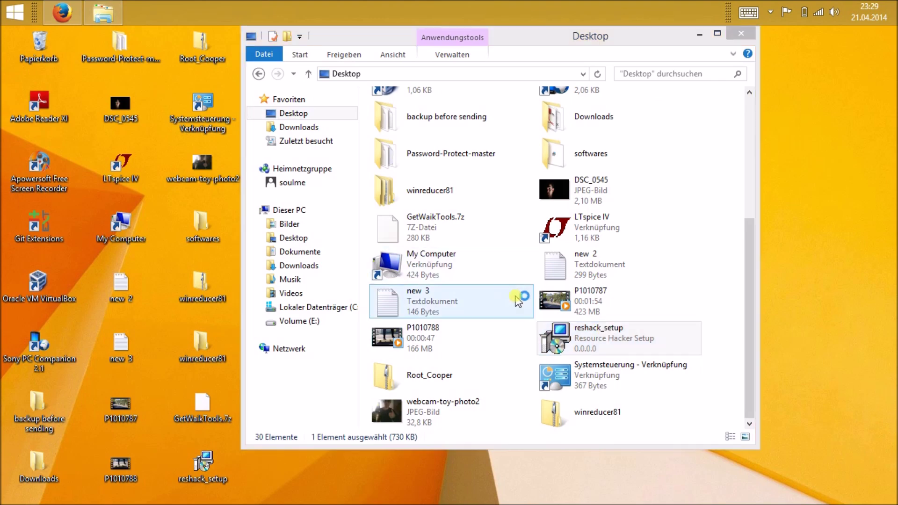
{"action": "left_click", "coordinate": [533, 381]}
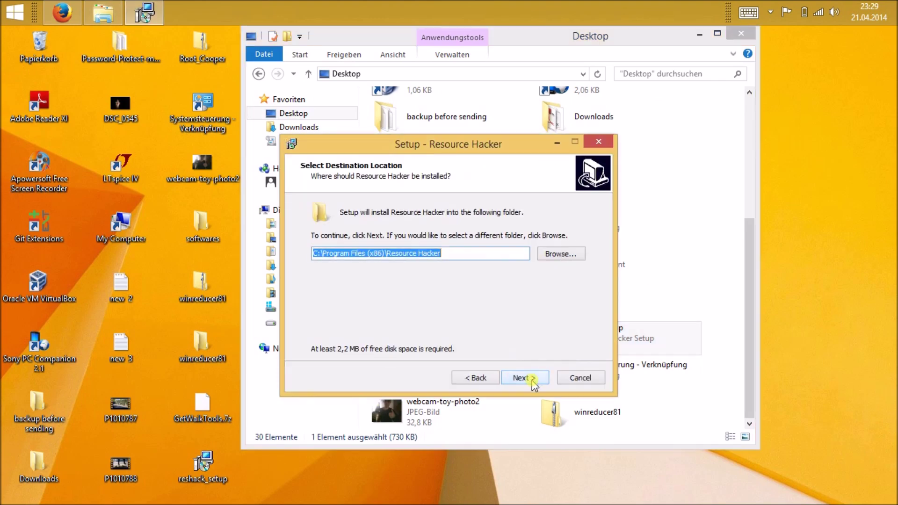
{"action": "left_click", "coordinate": [533, 381]}
{"action": "left_click", "coordinate": [533, 380]}
{"action": "left_click", "coordinate": [533, 380]}
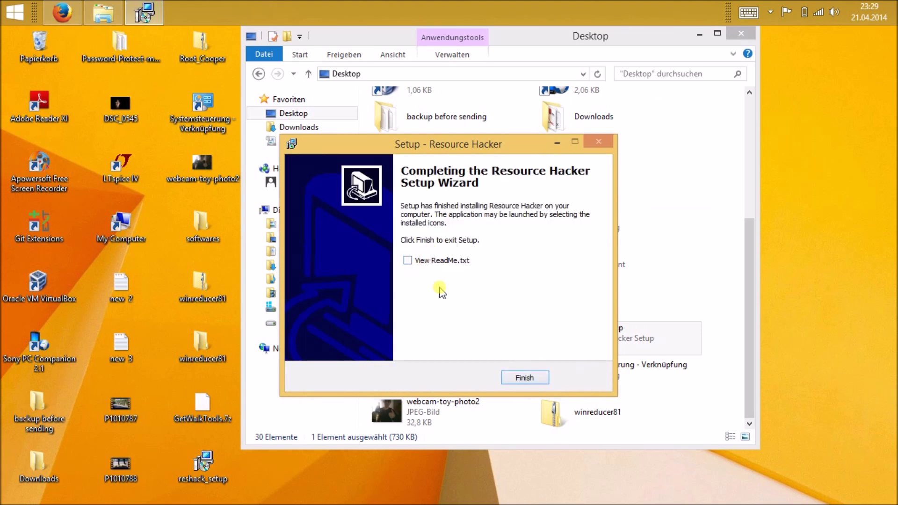
{"action": "left_click", "coordinate": [522, 378]}
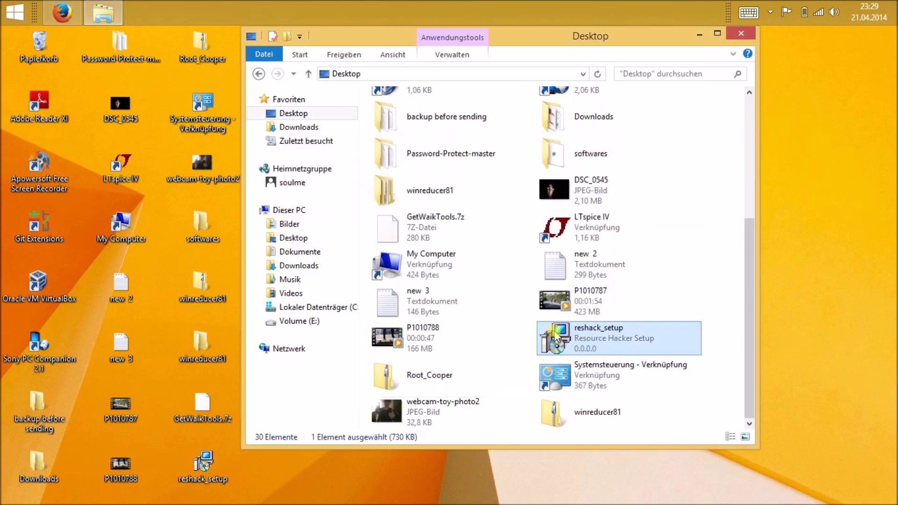
{"action": "left_click", "coordinate": [721, 35]}
Step: Copy the ResHacker application from C:\Programme (x86)\Resource Hacker
{"action": "left_click", "coordinate": [75, 299]}
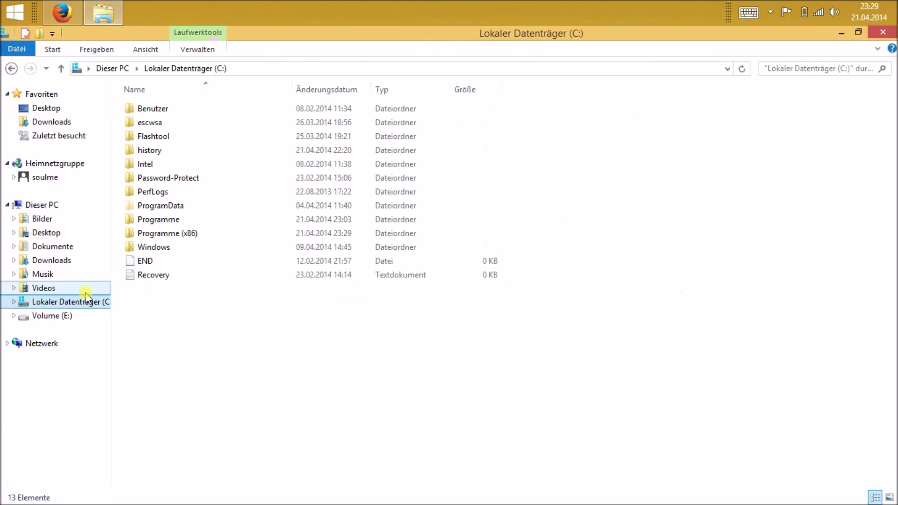
{"action": "double_click", "coordinate": [161, 219]}
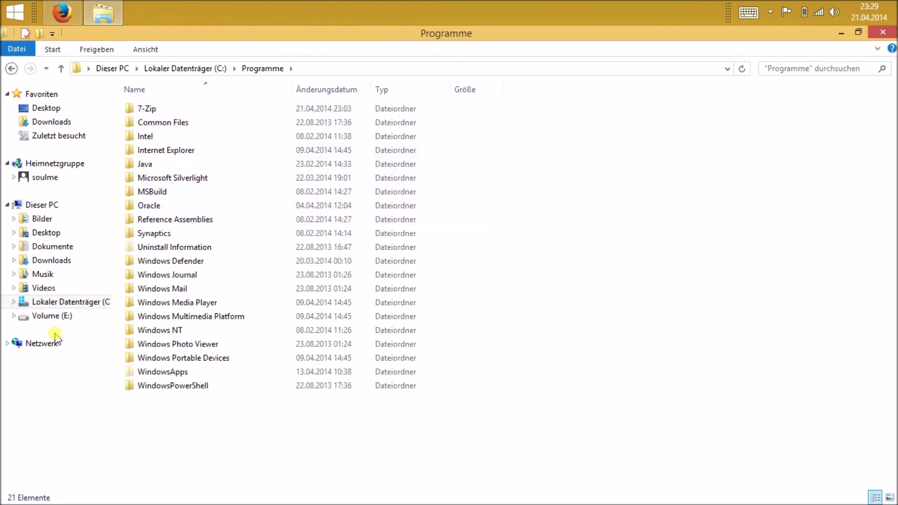
{"action": "left_click", "coordinate": [61, 302]}
{"action": "left_click", "coordinate": [162, 233]}
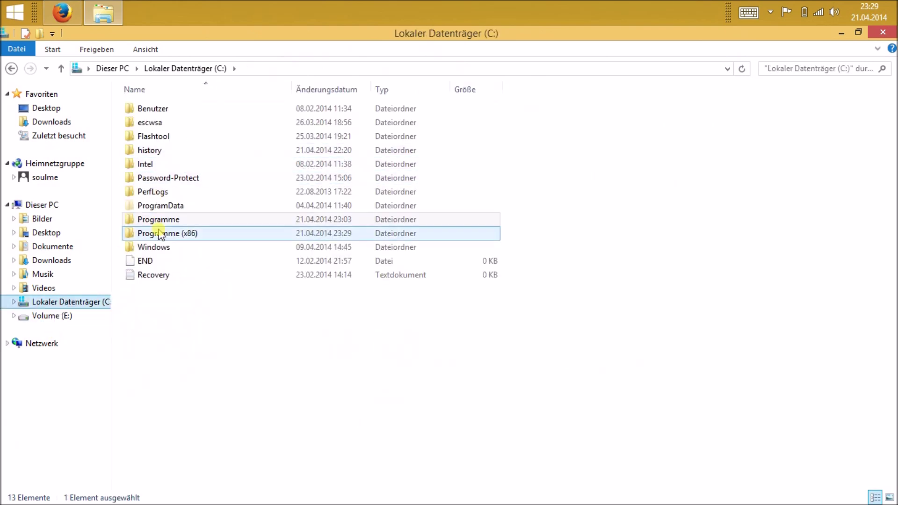
{"action": "double_click", "coordinate": [162, 233]}
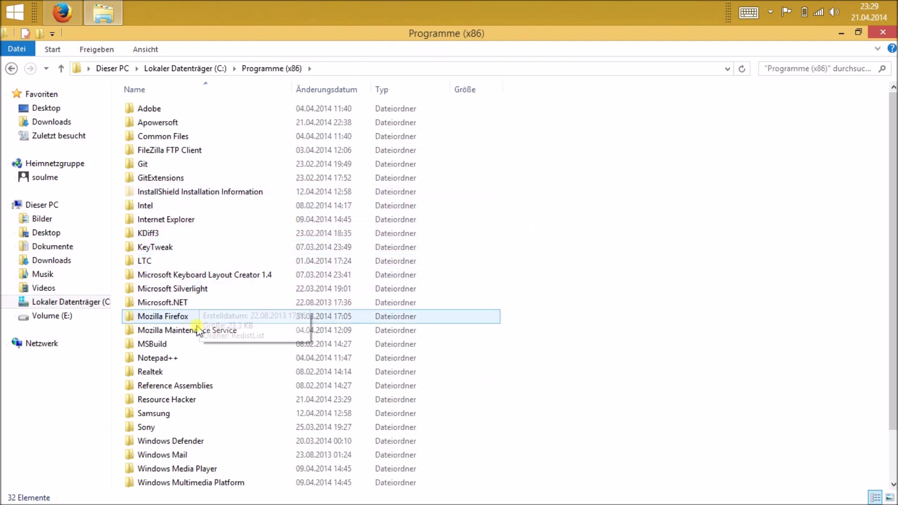
{"action": "double_click", "coordinate": [176, 400]}
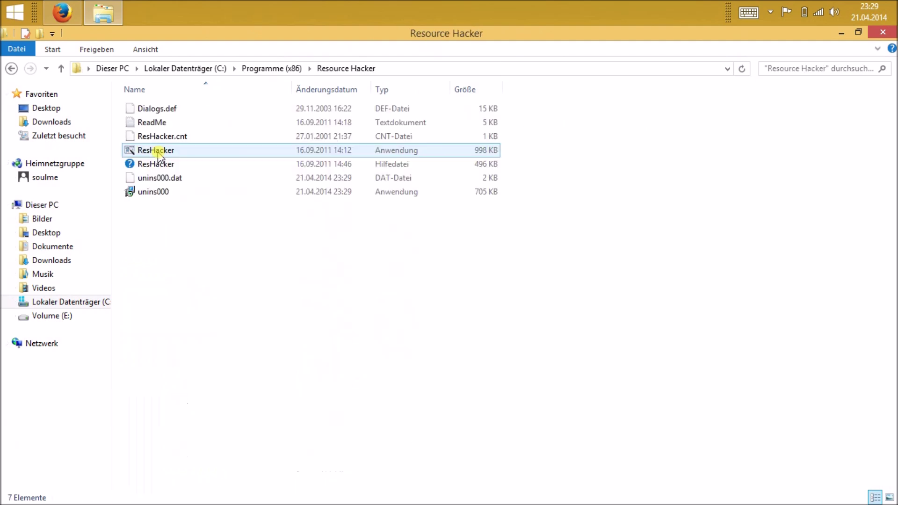
{"action": "left_click", "coordinate": [159, 151]}
{"action": "right_click", "coordinate": [159, 151]}
{"action": "left_click", "coordinate": [237, 381]}
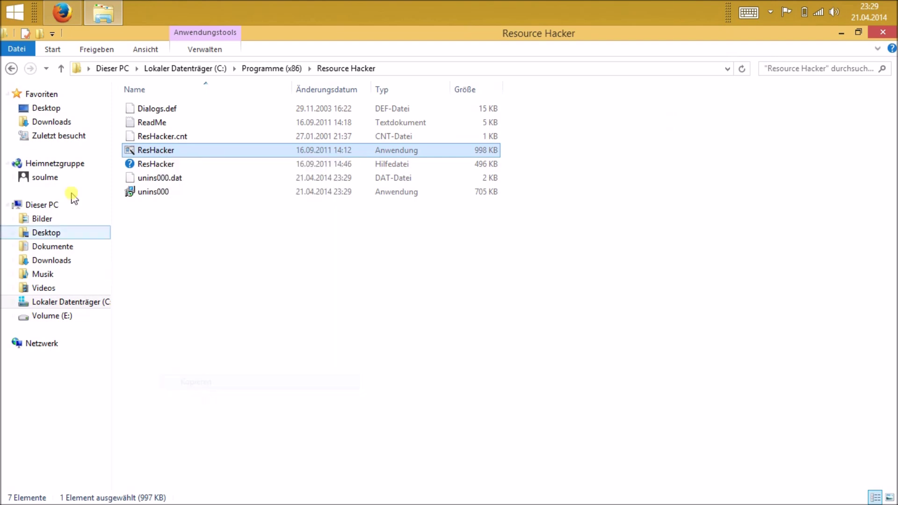
Step: Paste ResHacker into Desktop\winreducer81\WinReducer81\HOME\SOFTWARE
{"action": "left_click", "coordinate": [52, 109]}
{"action": "left_click", "coordinate": [196, 255]}
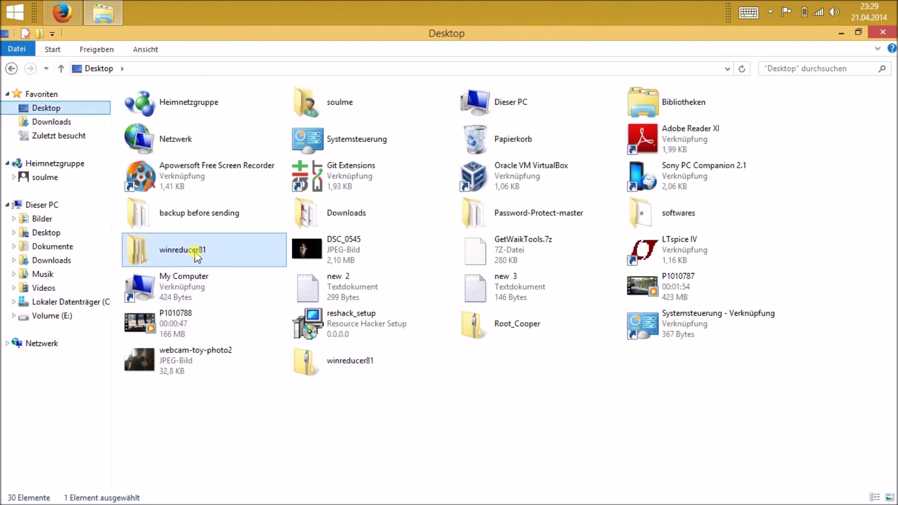
{"action": "double_click", "coordinate": [196, 255]}
{"action": "left_click", "coordinate": [169, 110]}
{"action": "double_click", "coordinate": [169, 111]}
{"action": "left_click", "coordinate": [164, 111]}
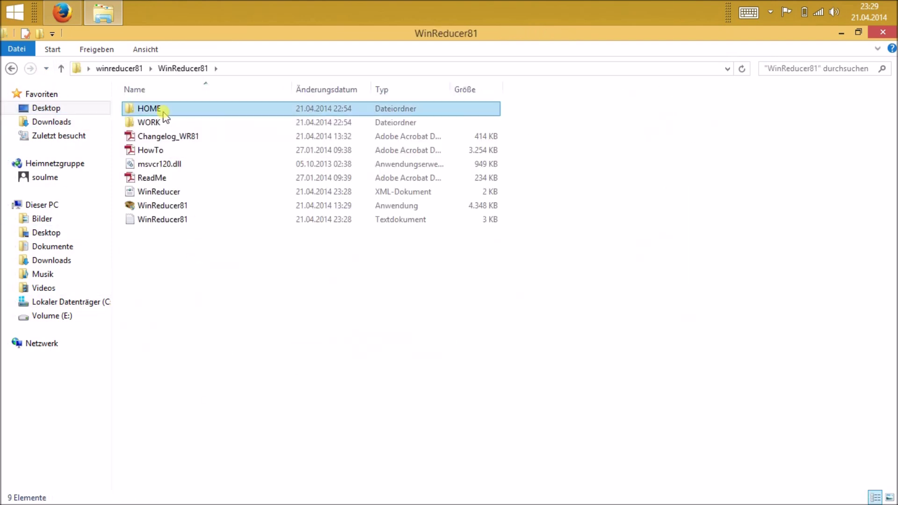
{"action": "double_click", "coordinate": [164, 111]}
{"action": "double_click", "coordinate": [170, 140]}
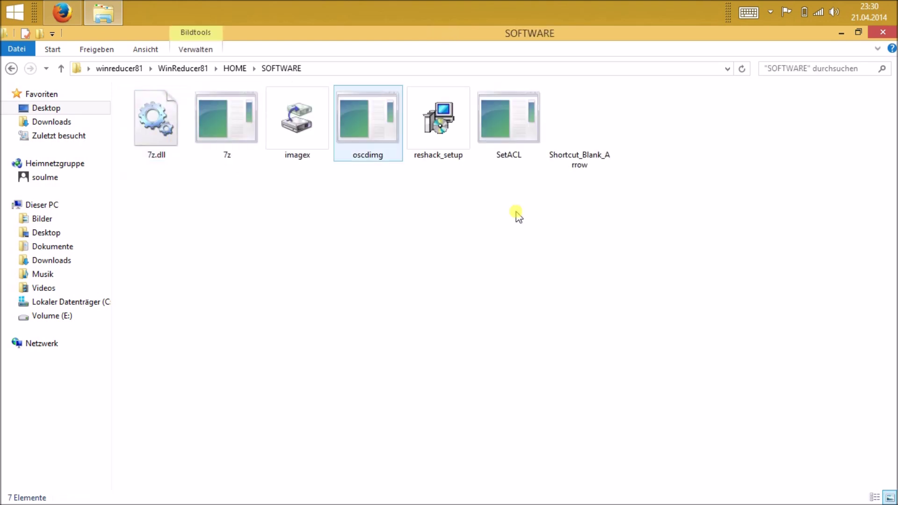
{"action": "right_click", "coordinate": [216, 236]}
{"action": "left_click", "coordinate": [262, 326]}
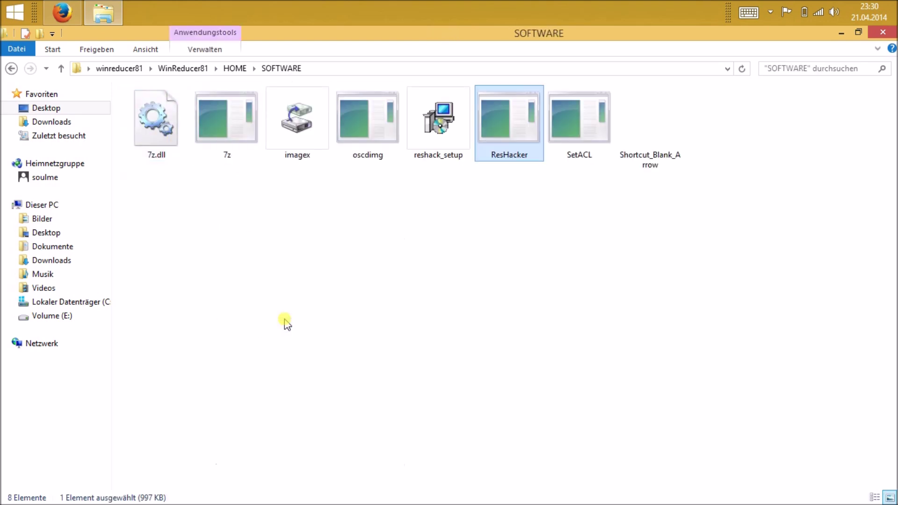
Step: Go back up to the WinReducer81 folder and launch WinReducer81.exe
{"action": "left_click", "coordinate": [292, 283]}
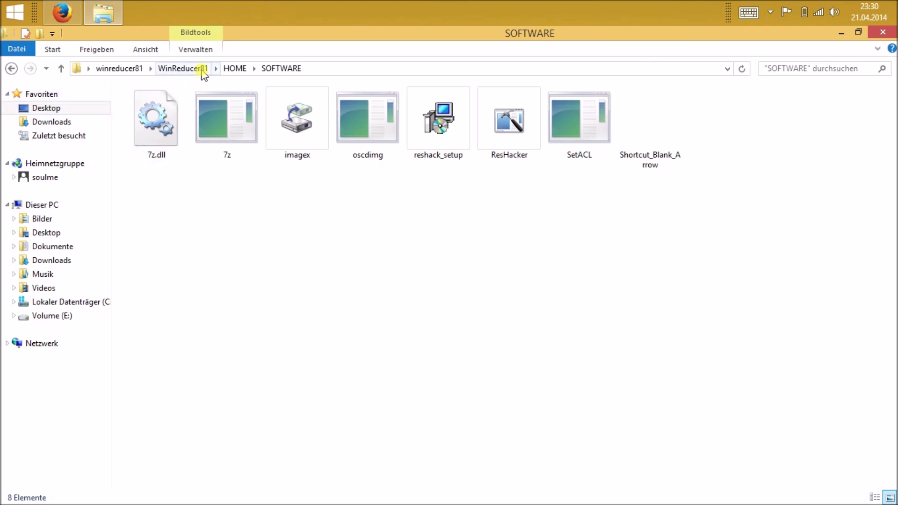
{"action": "left_click", "coordinate": [233, 70]}
{"action": "left_click", "coordinate": [194, 69]}
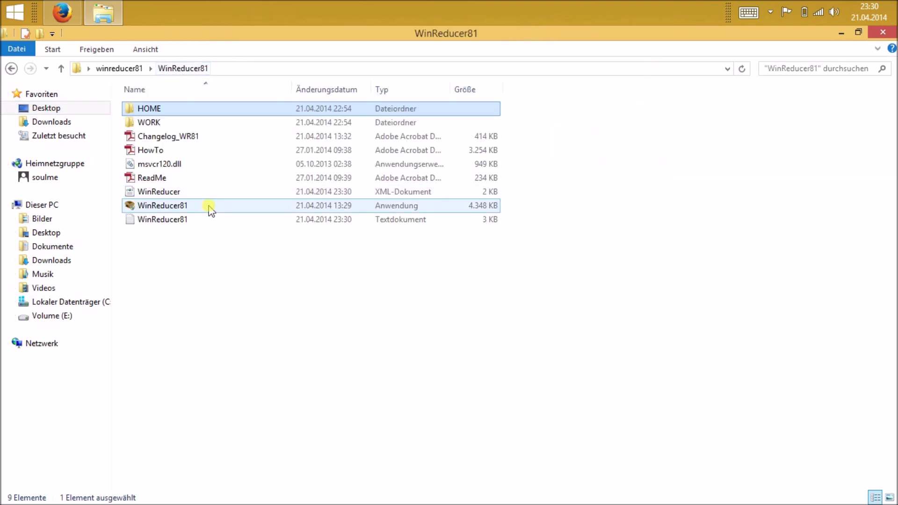
{"action": "double_click", "coordinate": [172, 209]}
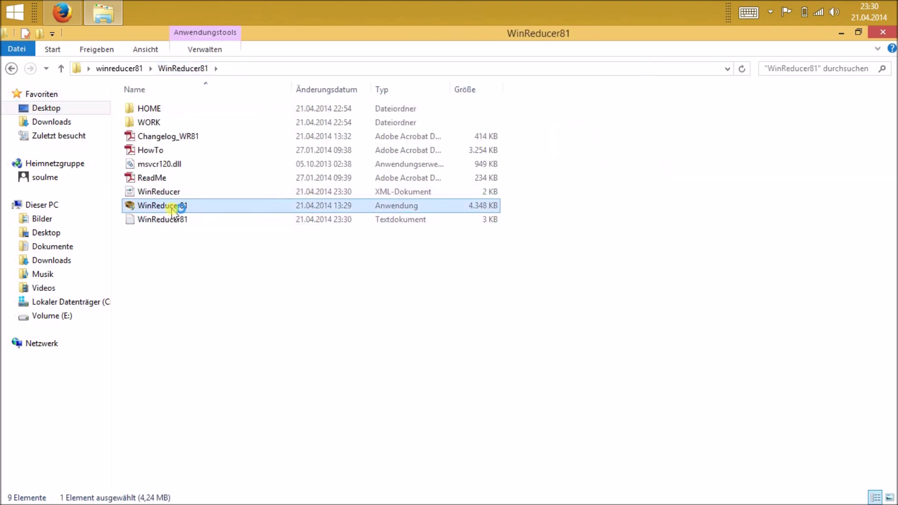
Step: Dismiss the WinReducer configuration error and bring up the desktop's context menu
{"action": "left_click", "coordinate": [534, 333]}
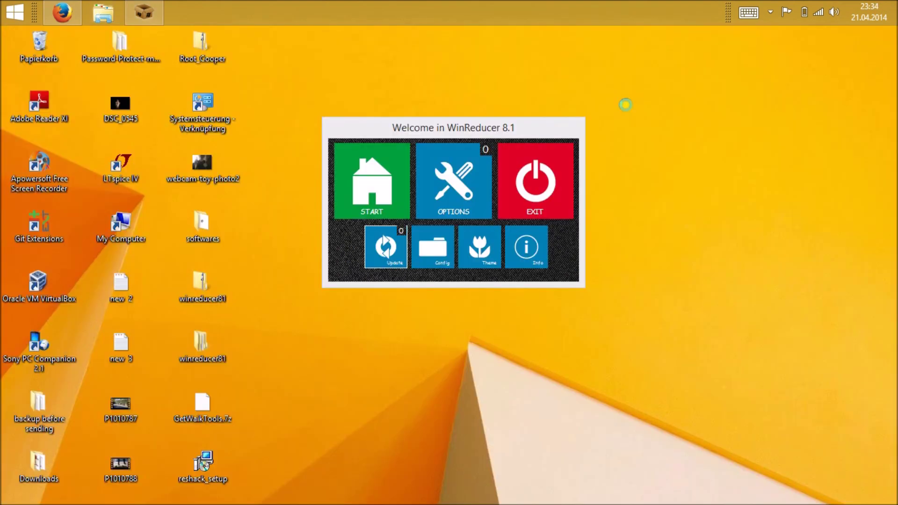
{"action": "right_click", "coordinate": [626, 105]}
{"action": "mouse_move", "coordinate": [629, 111]}
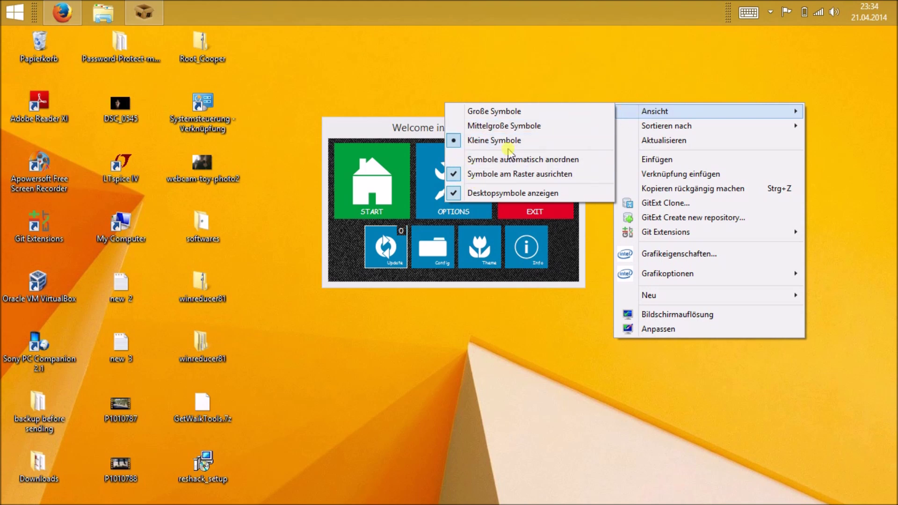
Step: Hide the desktop icons, start a new ISO project and agree to clean the extracting folder
{"action": "left_click", "coordinate": [492, 192]}
{"action": "left_click_drag", "start_coordinate": [490, 130], "coordinate": [466, 117]}
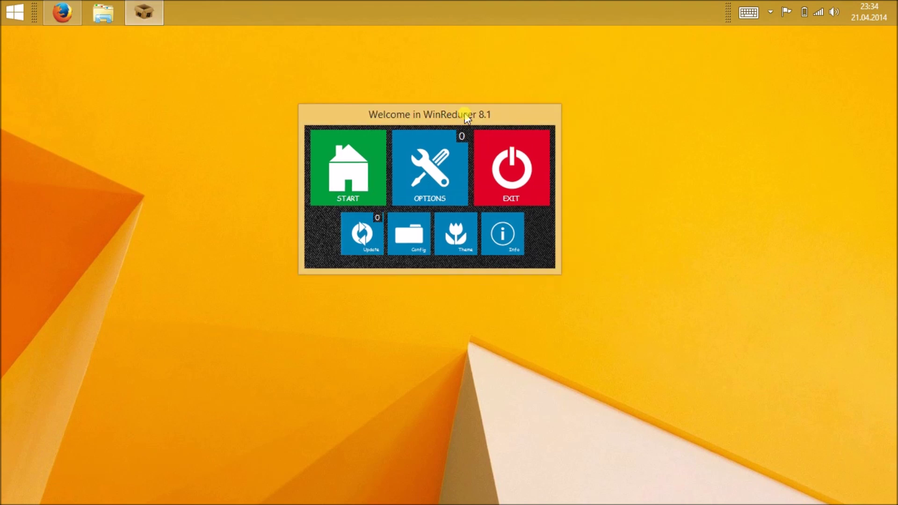
{"action": "left_click", "coordinate": [398, 256]}
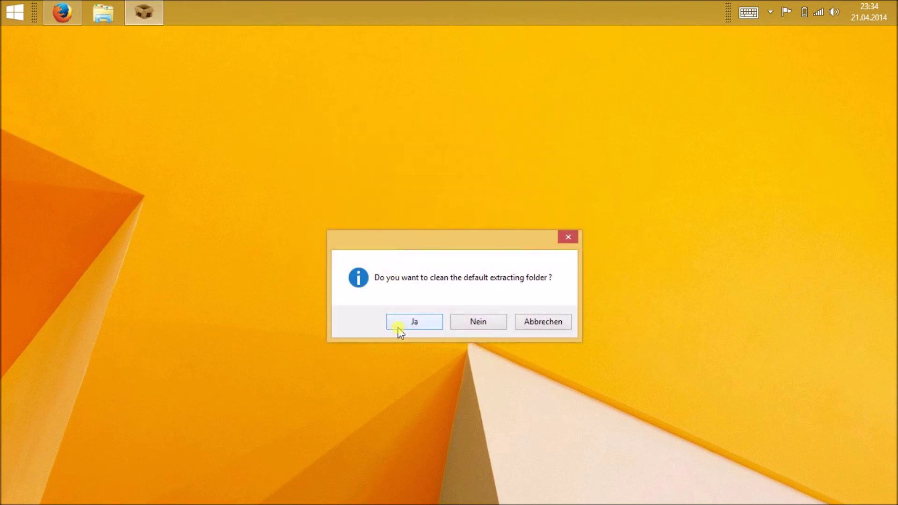
{"action": "left_click", "coordinate": [398, 328]}
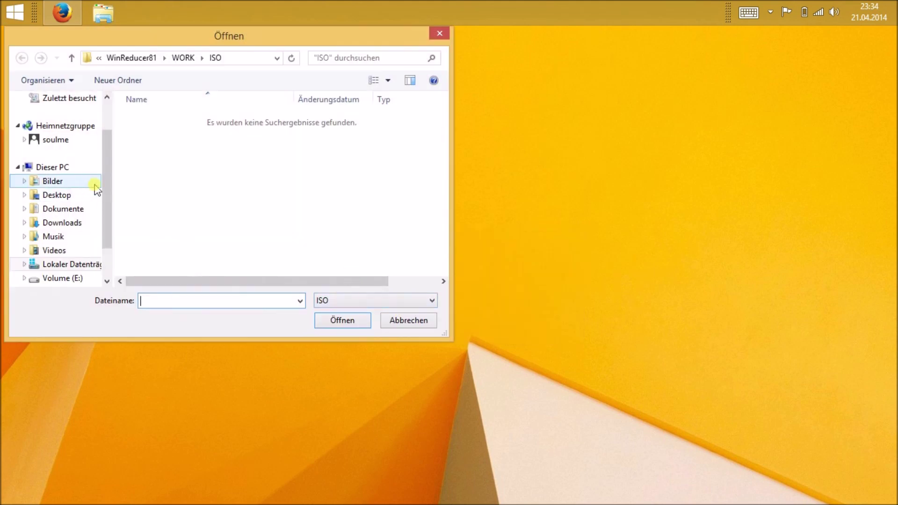
Step: Open de_windows_8_1_x64_dvd_2707227 from Volume (E:)'s Windows 8.1 folder to extract it
{"action": "scroll", "coordinate": [88, 154], "scroll_direction": "up", "scroll_amount": 1}
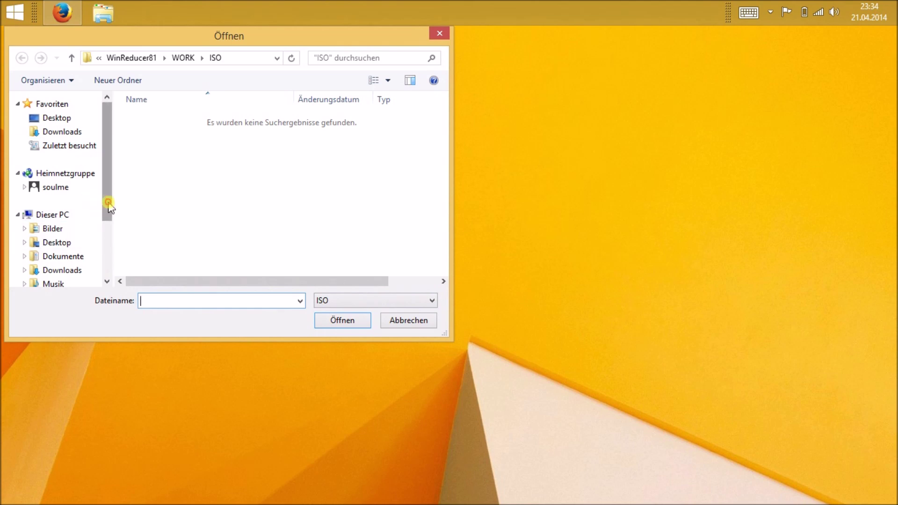
{"action": "left_click_drag", "start_coordinate": [108, 202], "coordinate": [111, 254]}
{"action": "left_click", "coordinate": [75, 236]}
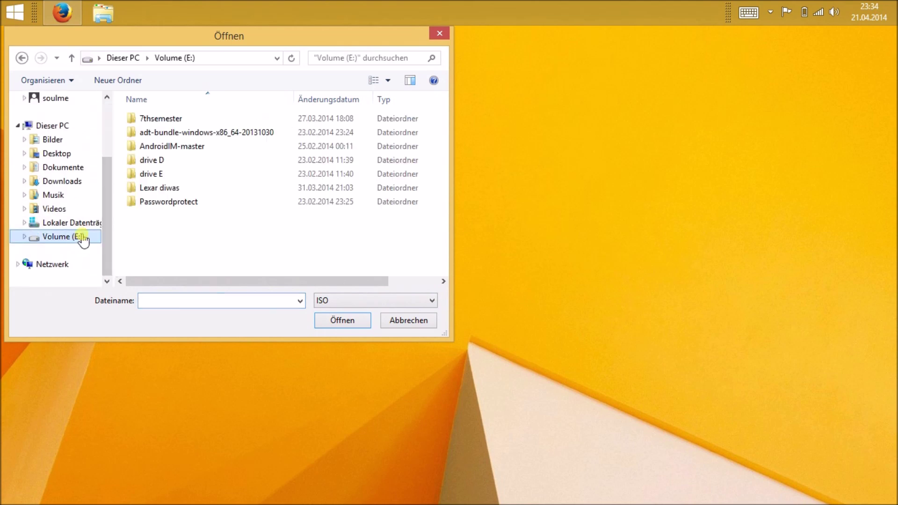
{"action": "double_click", "coordinate": [164, 174]}
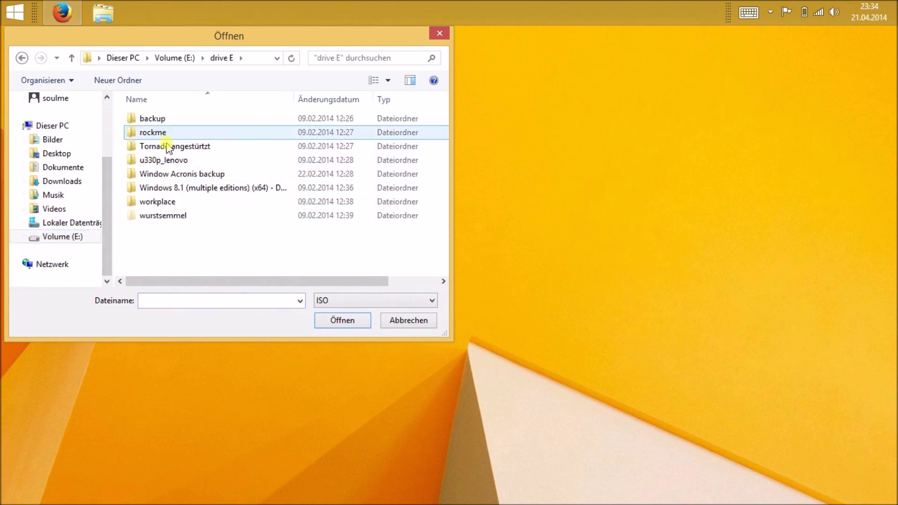
{"action": "double_click", "coordinate": [174, 189]}
{"action": "left_click", "coordinate": [181, 120]}
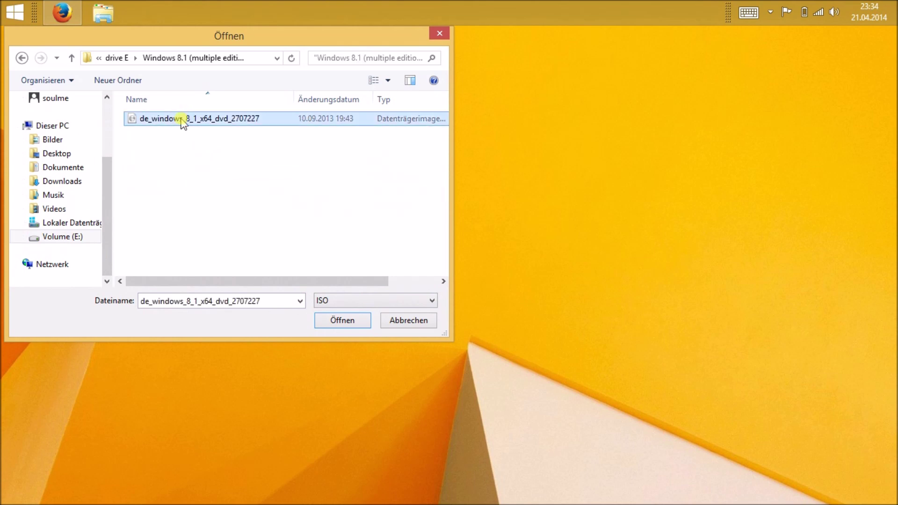
{"action": "double_click", "coordinate": [181, 119]}
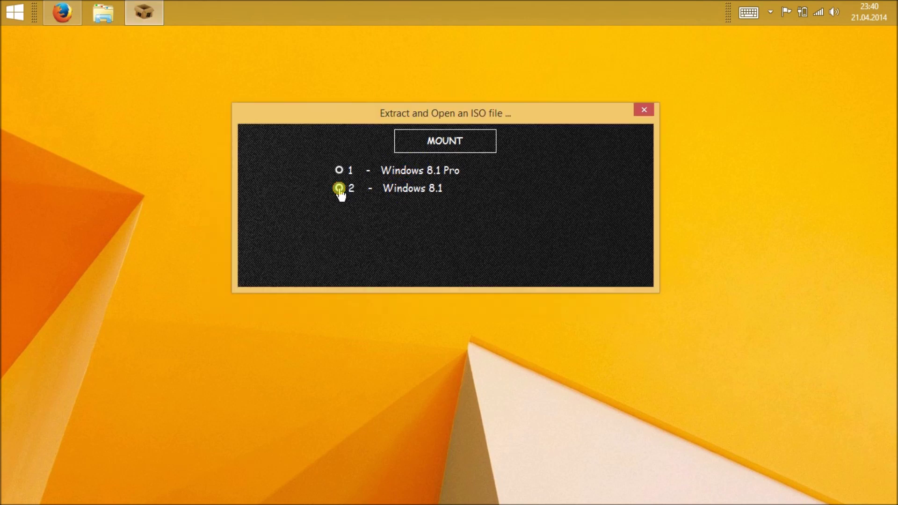
Step: Mount the Windows 8.1 (x64) edition and view the Presets page
{"action": "left_click", "coordinate": [445, 147]}
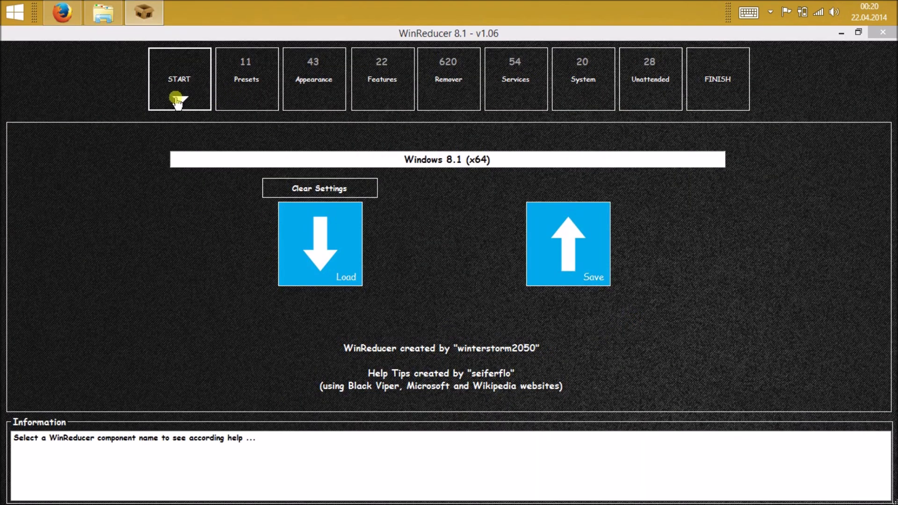
{"action": "left_click", "coordinate": [237, 97]}
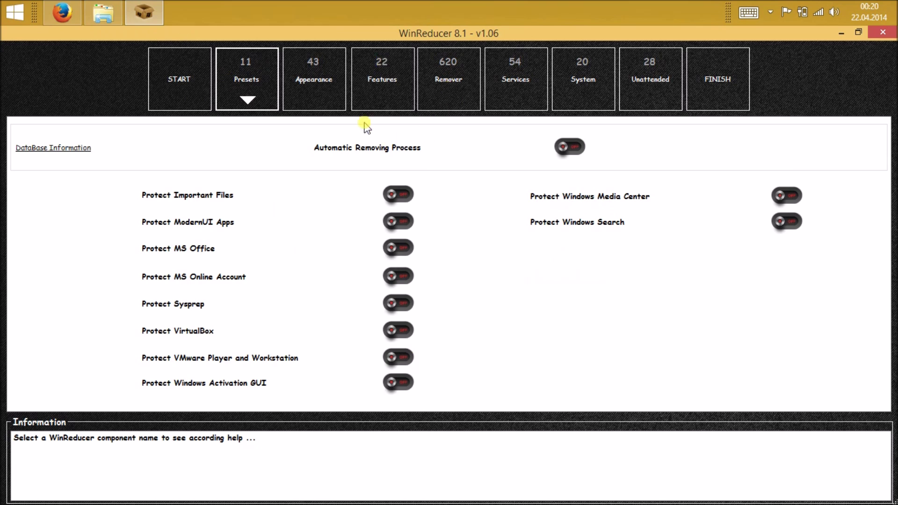
Step: Browse the Appearance, Features, Remover, Services and System pages, then open the Updates Downloader
{"action": "left_click", "coordinate": [311, 94]}
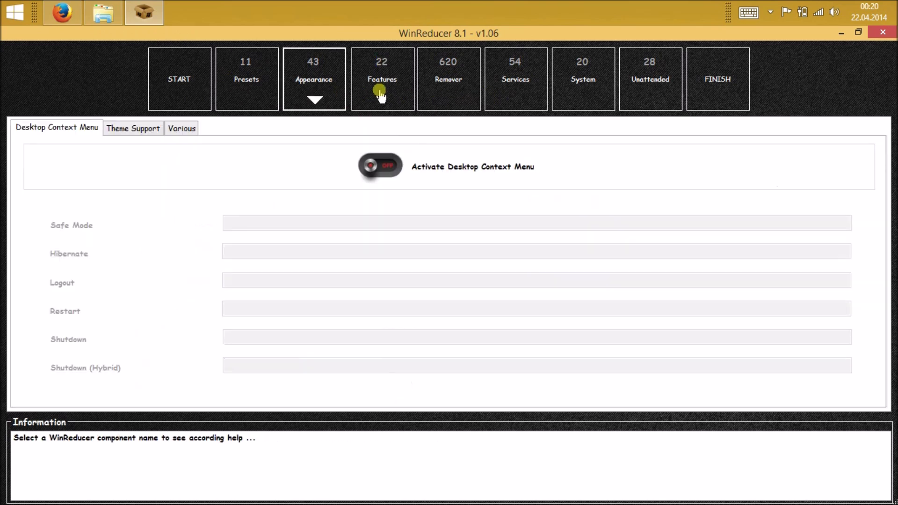
{"action": "left_click", "coordinate": [384, 94]}
{"action": "left_click", "coordinate": [419, 95]}
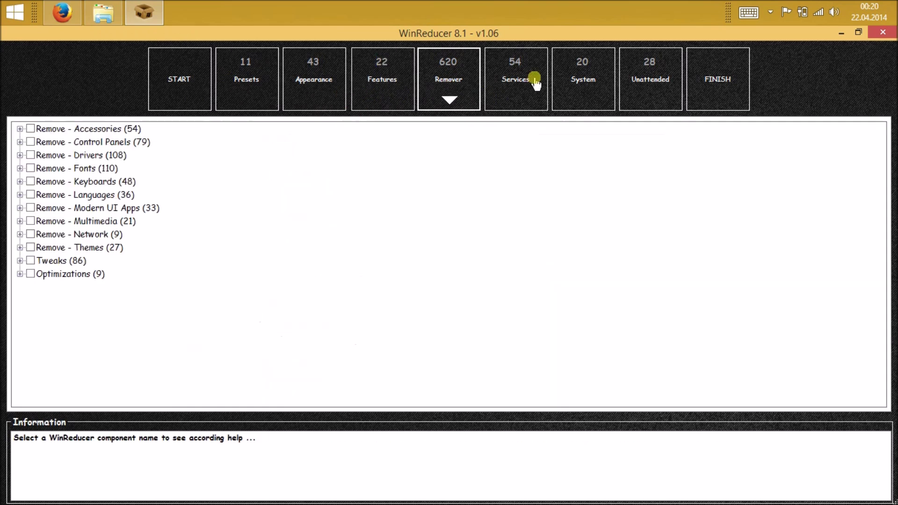
{"action": "left_click", "coordinate": [535, 80]}
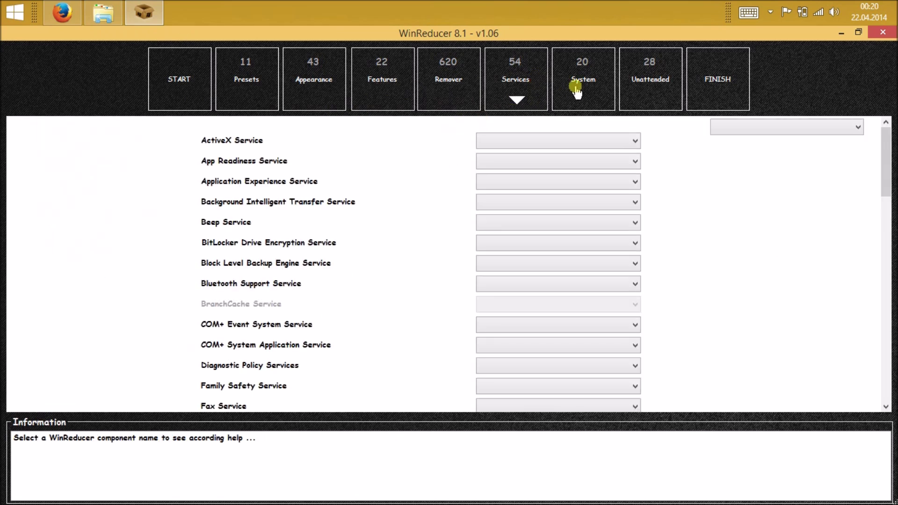
{"action": "left_click", "coordinate": [579, 84]}
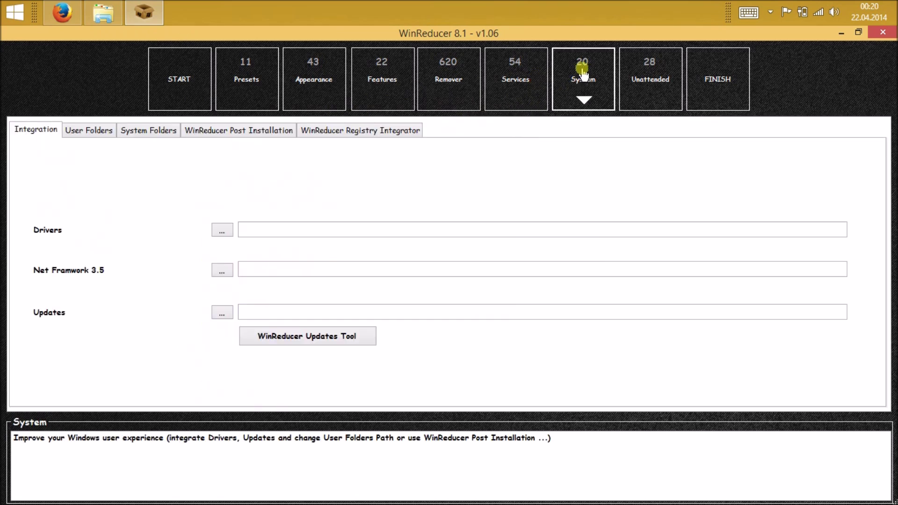
{"action": "left_click", "coordinate": [301, 335]}
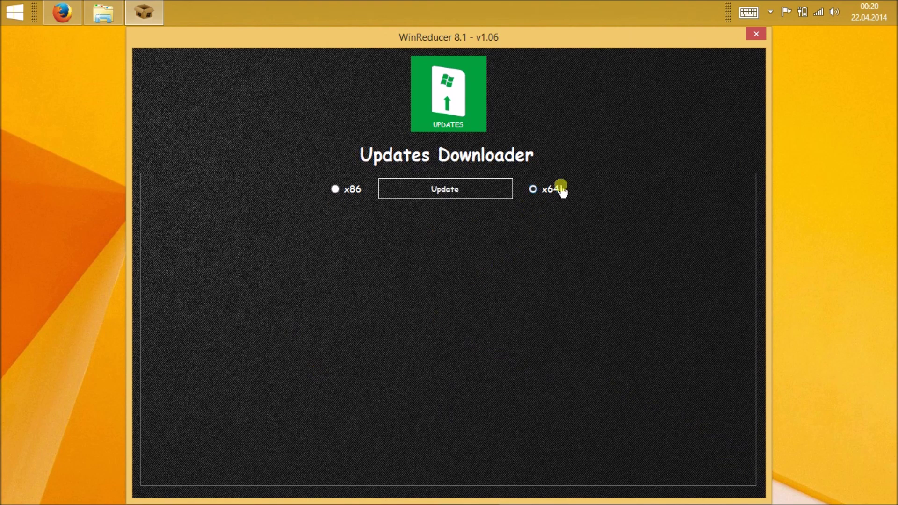
Step: Load the x64 update catalog, tick every category from Drivers through Various, and download
{"action": "left_click", "coordinate": [463, 198]}
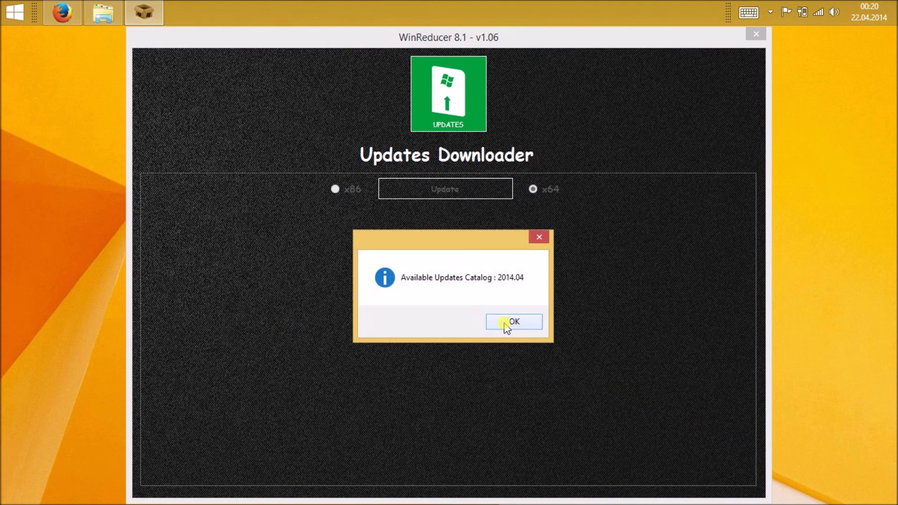
{"action": "left_click", "coordinate": [507, 323]}
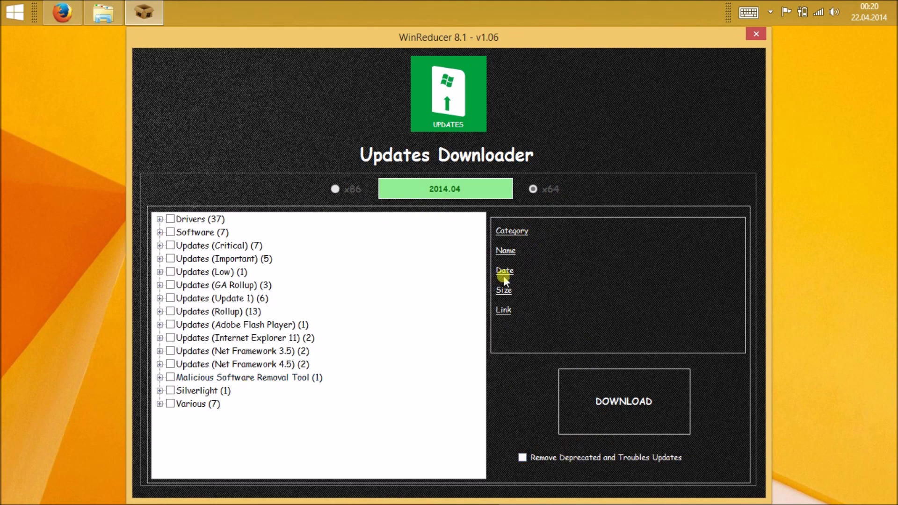
{"action": "left_click", "coordinate": [171, 219]}
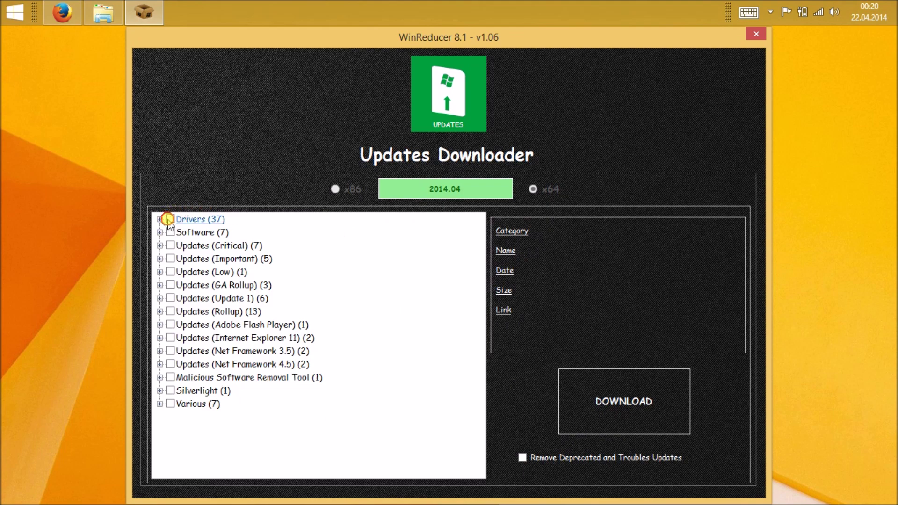
{"action": "left_click", "coordinate": [170, 232]}
{"action": "left_click", "coordinate": [170, 245]}
{"action": "left_click", "coordinate": [170, 259]}
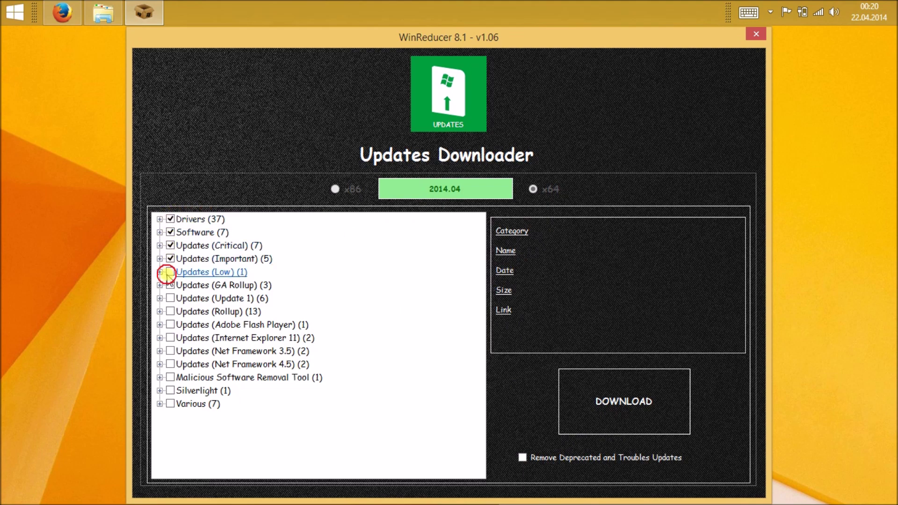
{"action": "left_click", "coordinate": [170, 272]}
{"action": "left_click", "coordinate": [170, 285]}
{"action": "left_click", "coordinate": [170, 298]}
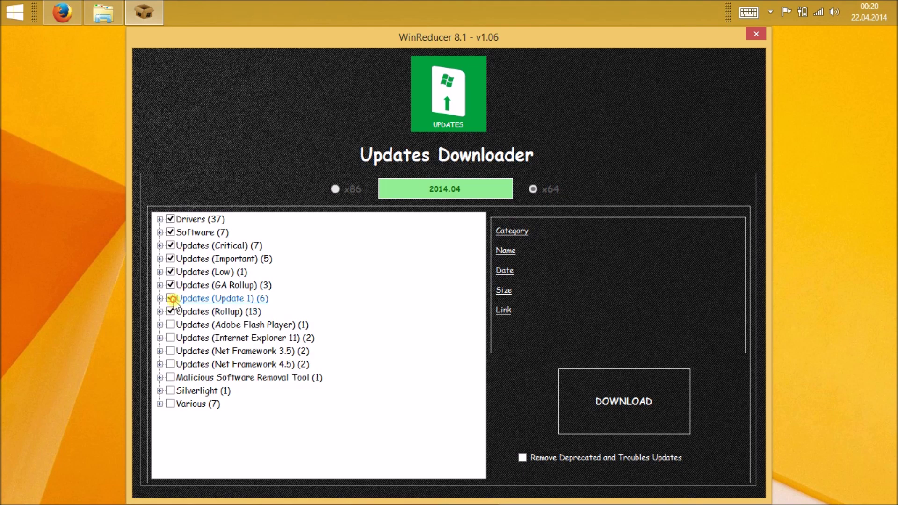
{"action": "left_click", "coordinate": [171, 311]}
{"action": "left_click", "coordinate": [170, 324]}
{"action": "left_click", "coordinate": [171, 338]}
{"action": "left_click", "coordinate": [171, 351]}
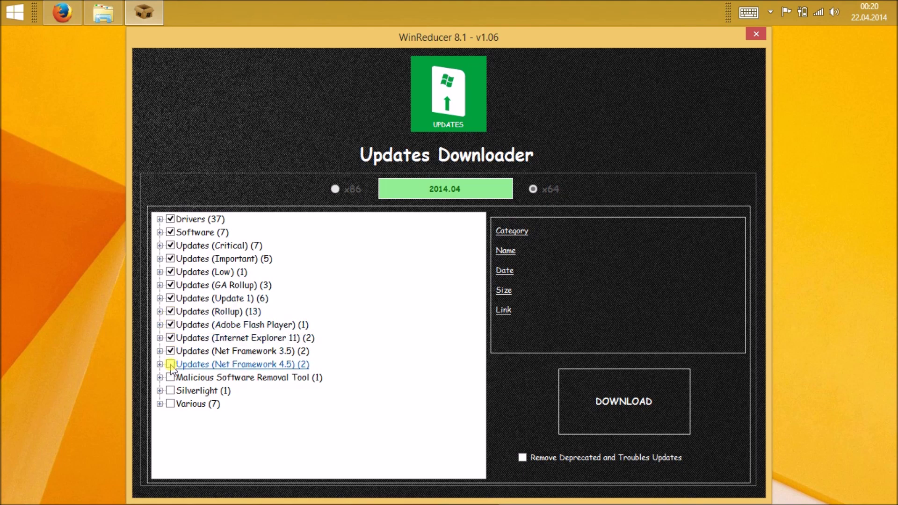
{"action": "left_click", "coordinate": [170, 364]}
{"action": "left_click", "coordinate": [170, 378]}
{"action": "left_click", "coordinate": [170, 391]}
{"action": "left_click", "coordinate": [171, 404]}
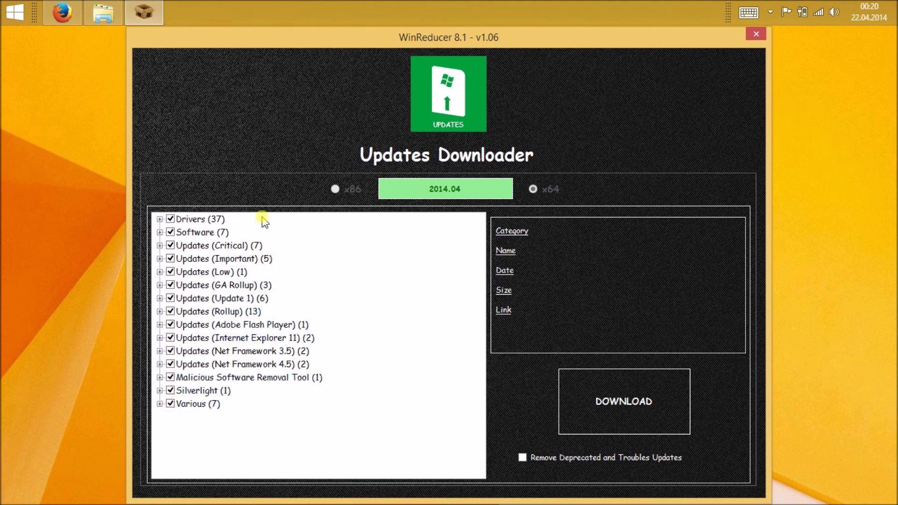
{"action": "left_click", "coordinate": [593, 432]}
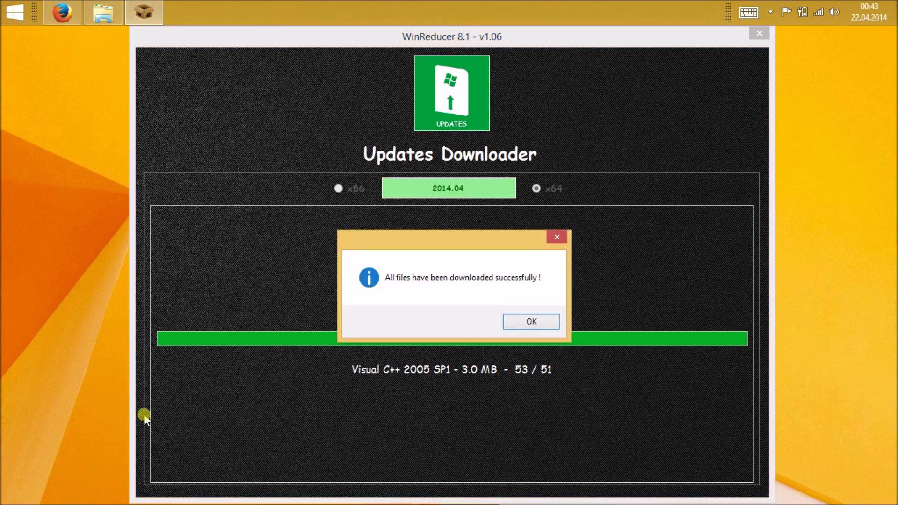
Step: Acknowledge the successful download, decline exiting once, then close the Updates Downloader
{"action": "left_click", "coordinate": [540, 322]}
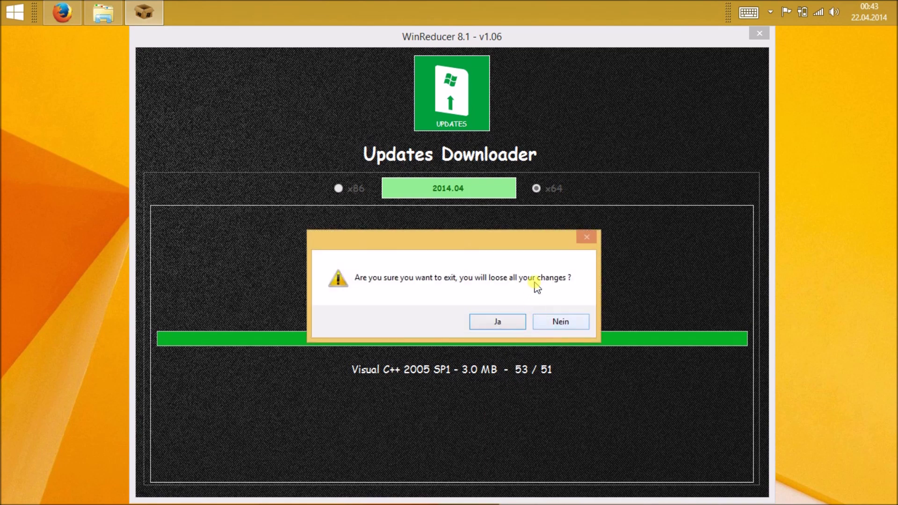
{"action": "left_click", "coordinate": [564, 320]}
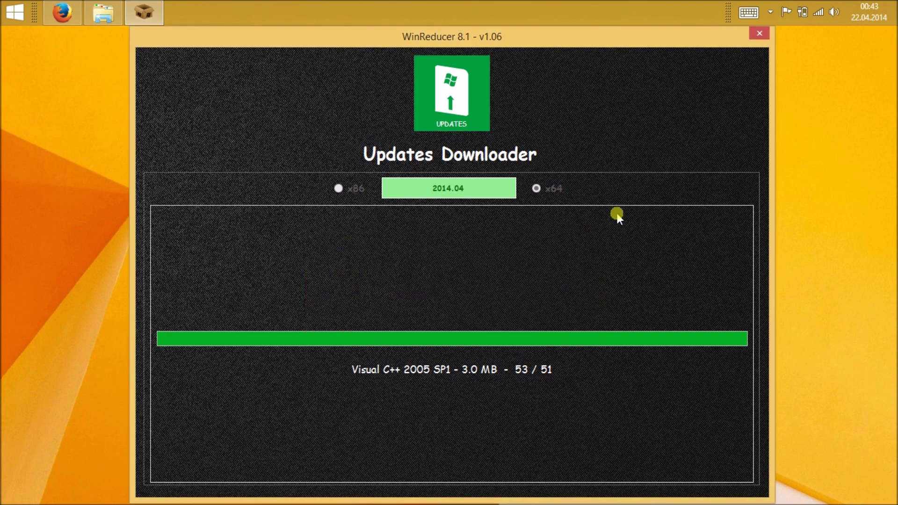
{"action": "left_click", "coordinate": [759, 33]}
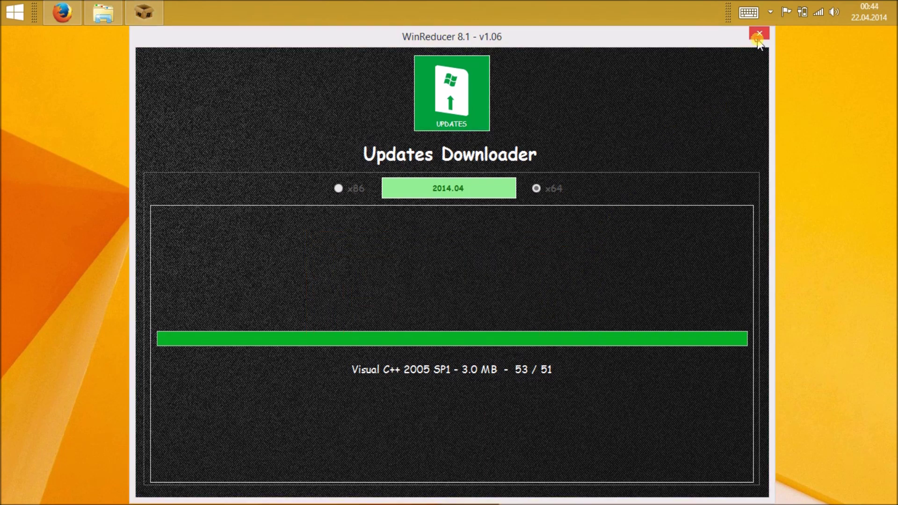
Step: Confirm leaving the downloader and point the Updates field to WORK\INTEGRATE\UPDATES\x64
{"action": "left_click", "coordinate": [493, 320]}
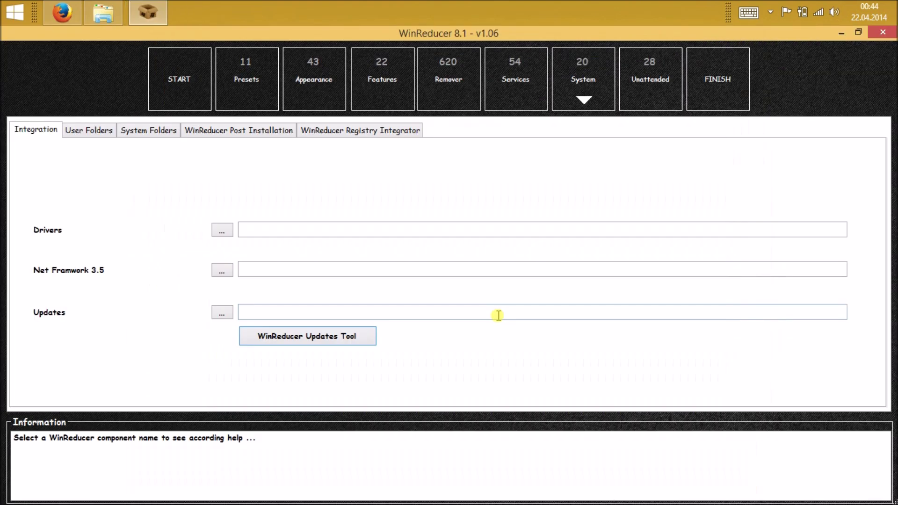
{"action": "left_click", "coordinate": [222, 312]}
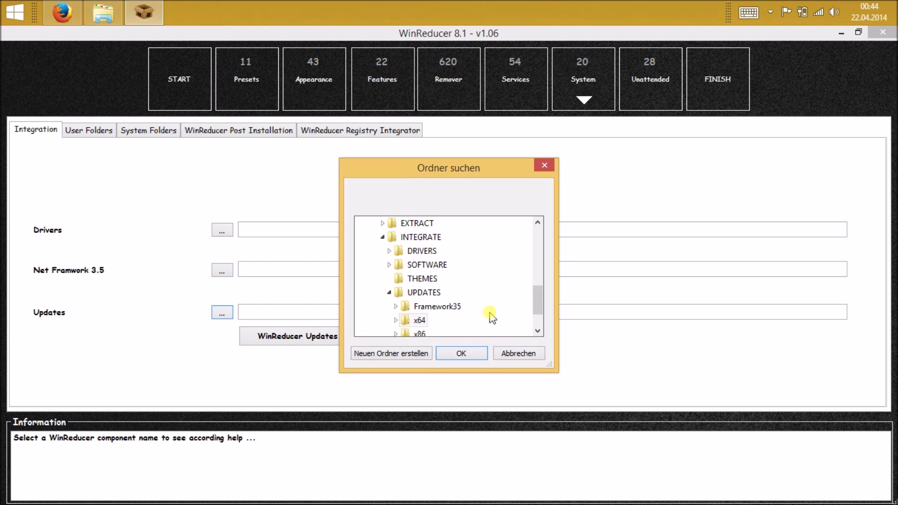
{"action": "double_click", "coordinate": [414, 324]}
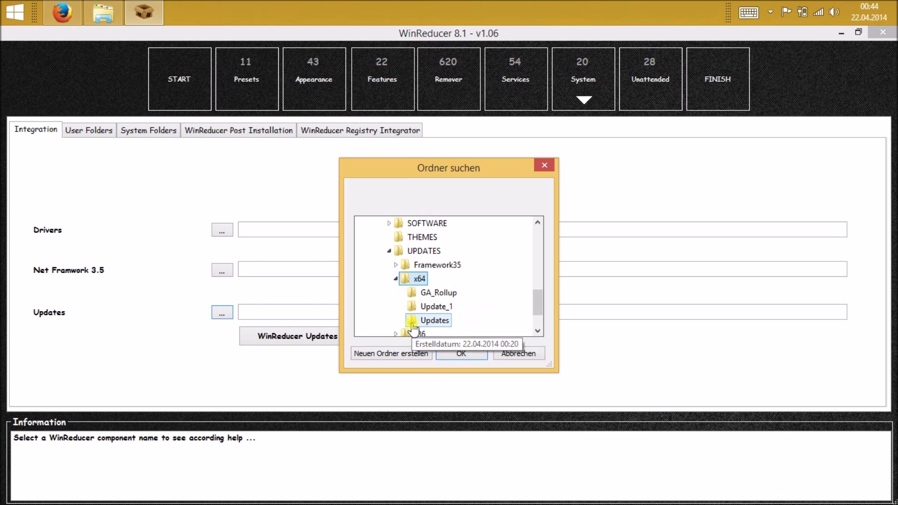
{"action": "left_click", "coordinate": [457, 354]}
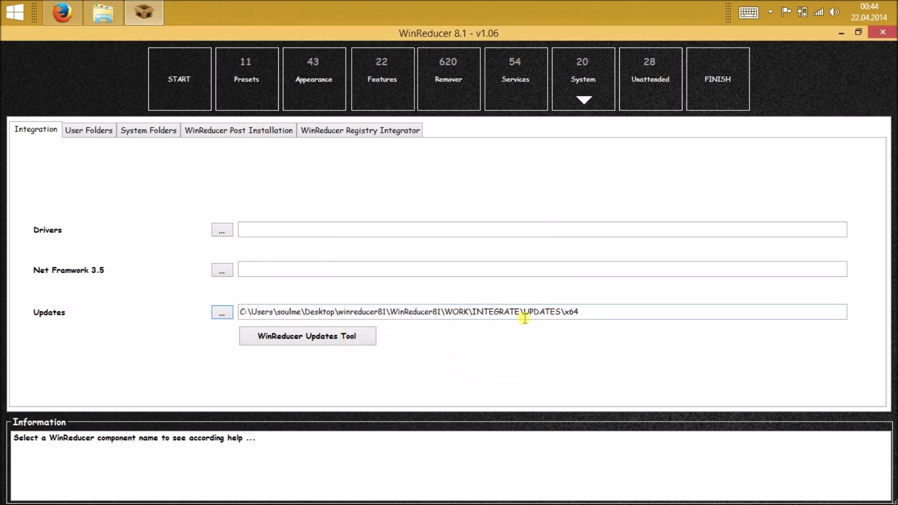
Step: Open the WinReducer81 folder in File Explorer and snap the window to the right half
{"action": "left_click", "coordinate": [103, 13]}
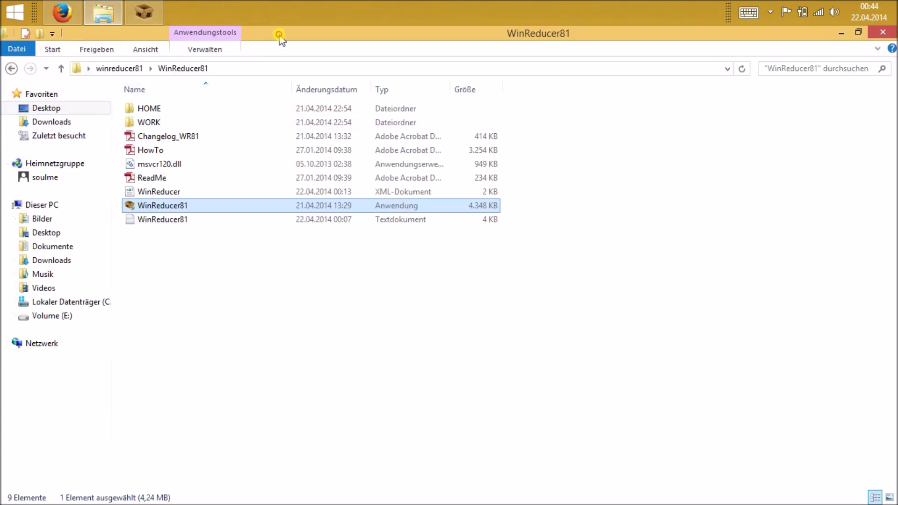
{"action": "left_click_drag", "start_coordinate": [280, 33], "coordinate": [1, 112]}
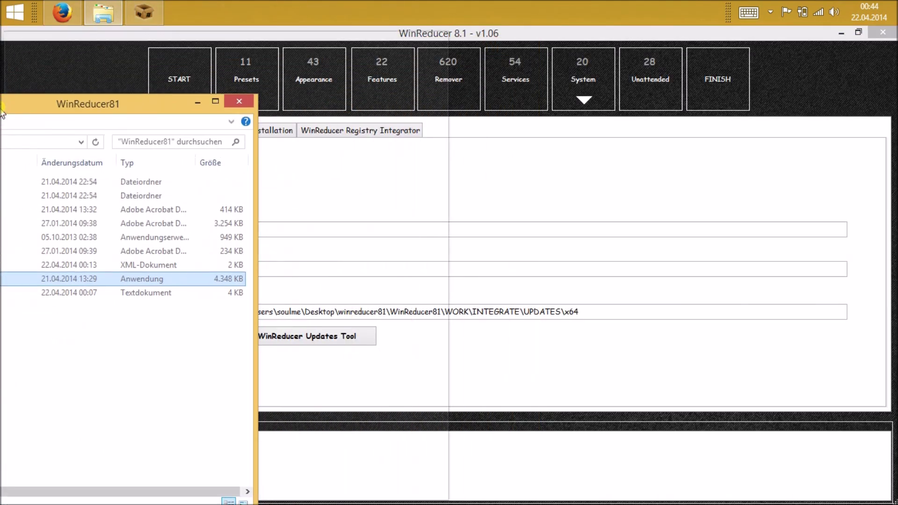
{"action": "left_click_drag", "start_coordinate": [1, 112], "coordinate": [890, 145]}
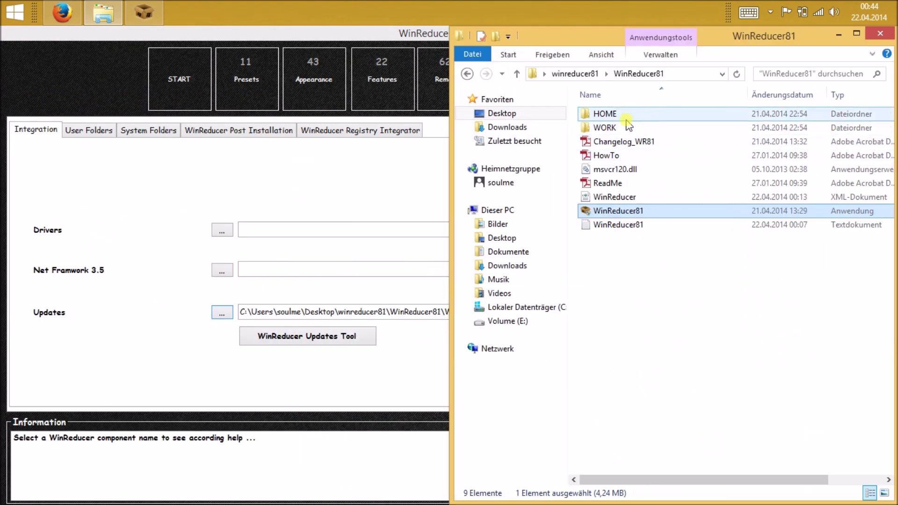
Step: Browse WORK > INTEGRATE > UPDATES > x64 to confirm 17 downloaded updates, then maximize WinReducer
{"action": "double_click", "coordinate": [605, 128]}
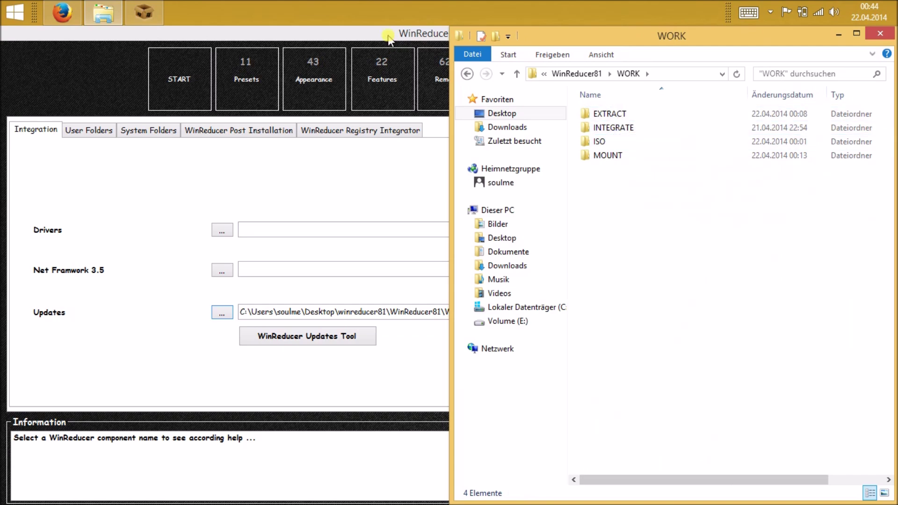
{"action": "left_click_drag", "start_coordinate": [388, 38], "coordinate": [314, 205]}
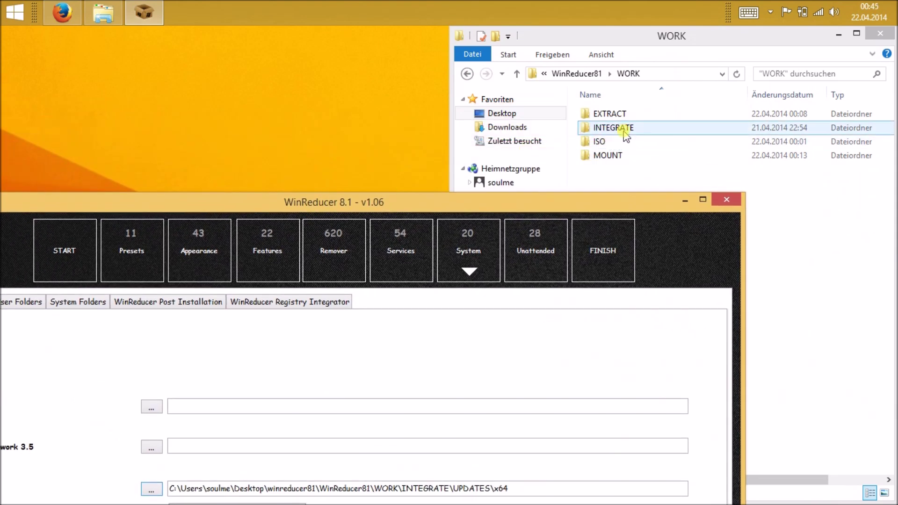
{"action": "double_click", "coordinate": [626, 135]}
{"action": "double_click", "coordinate": [609, 156]}
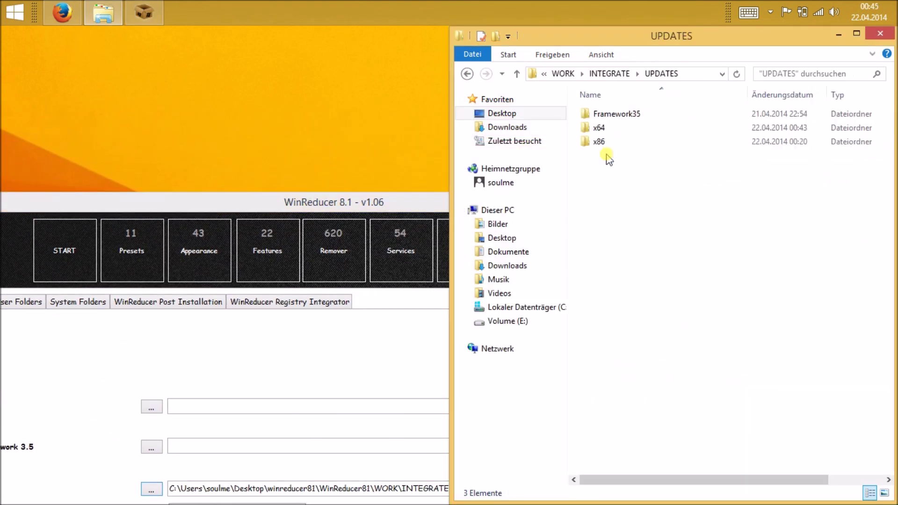
{"action": "double_click", "coordinate": [604, 128]}
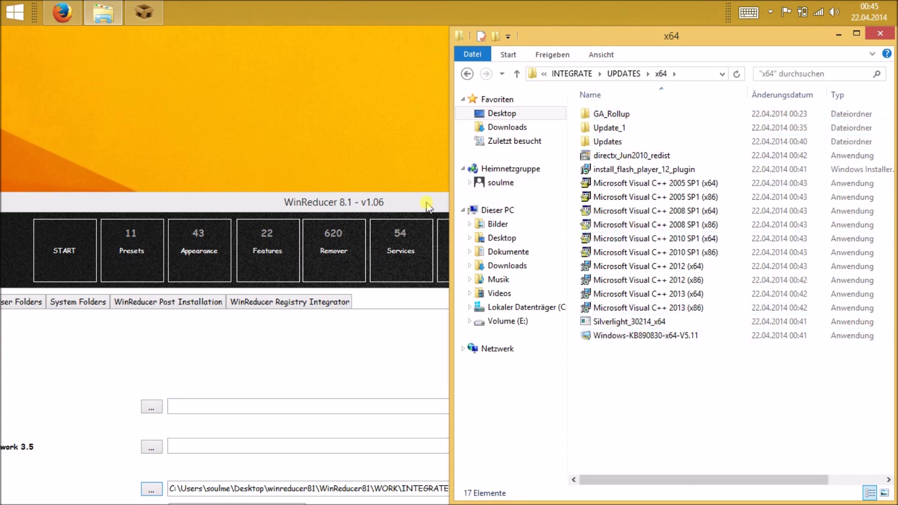
{"action": "left_click_drag", "start_coordinate": [428, 206], "coordinate": [538, 2]}
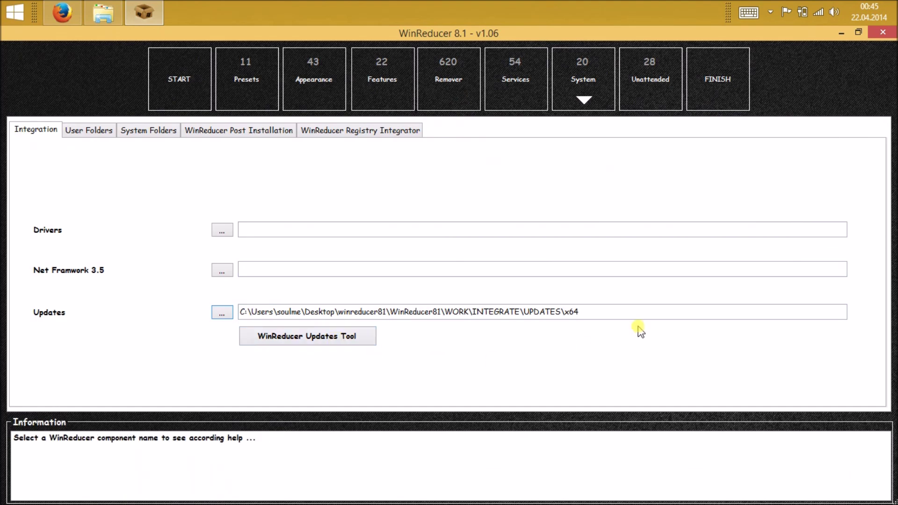
Step: Apply all customization settings from the FINISH page and confirm starting the WinReducer process
{"action": "left_click", "coordinate": [705, 85]}
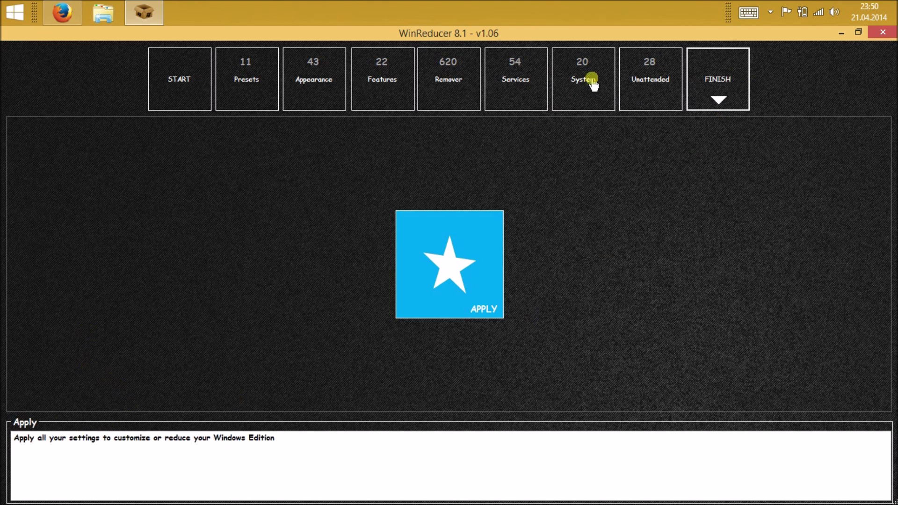
{"action": "left_click", "coordinate": [450, 259]}
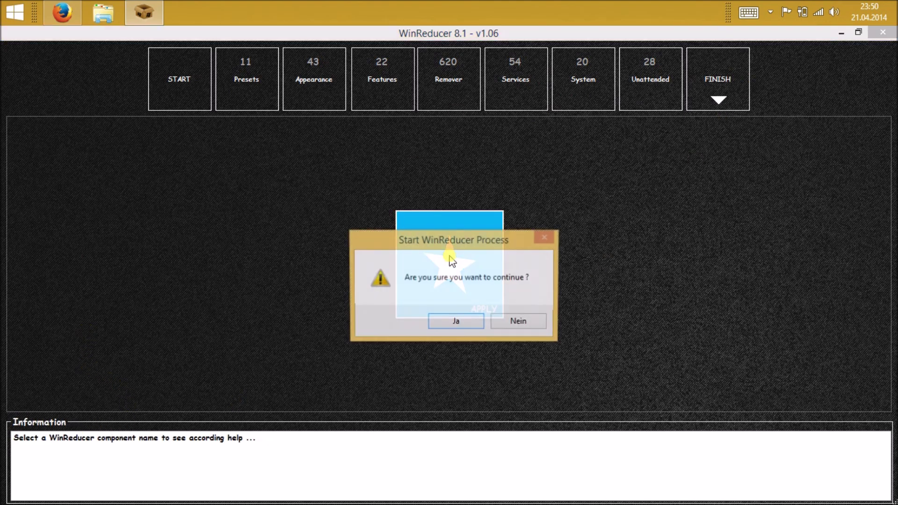
{"action": "left_click", "coordinate": [448, 322]}
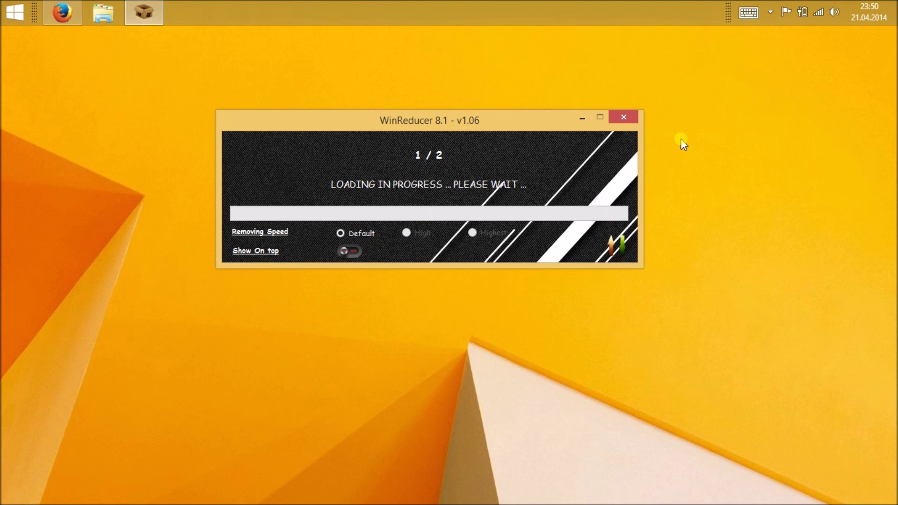
{"action": "left_click", "coordinate": [771, 12]}
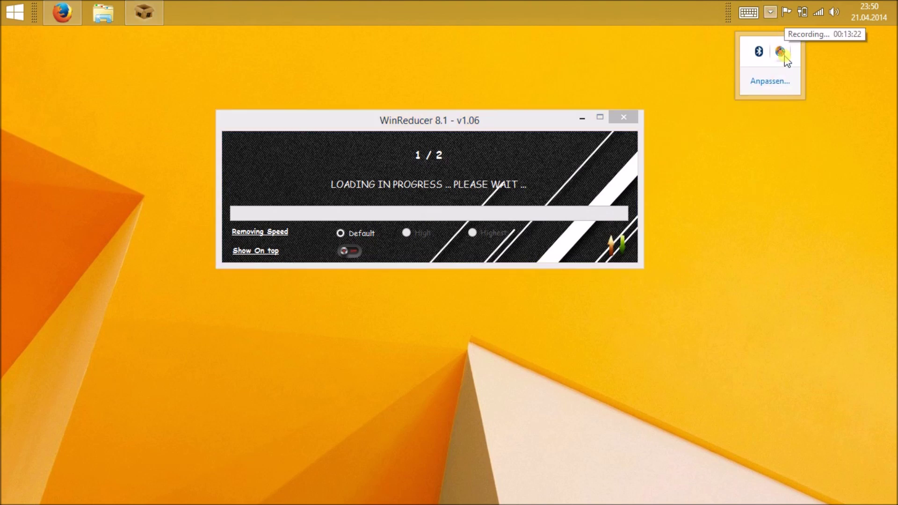
{"action": "left_click", "coordinate": [750, 236]}
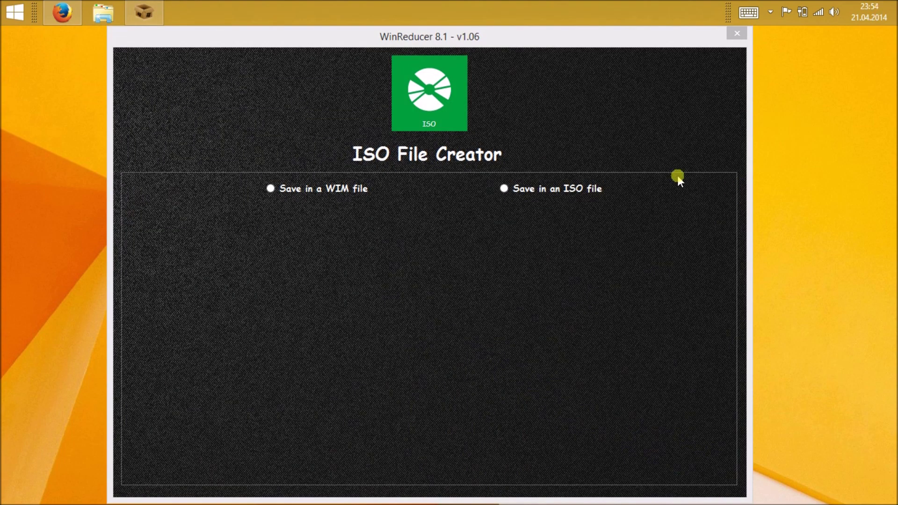
Step: Save the image as the UEFI-bootable ISO WinReducer81_UEFI, labelled WR81, in WORK\ISO
{"action": "left_click", "coordinate": [545, 191]}
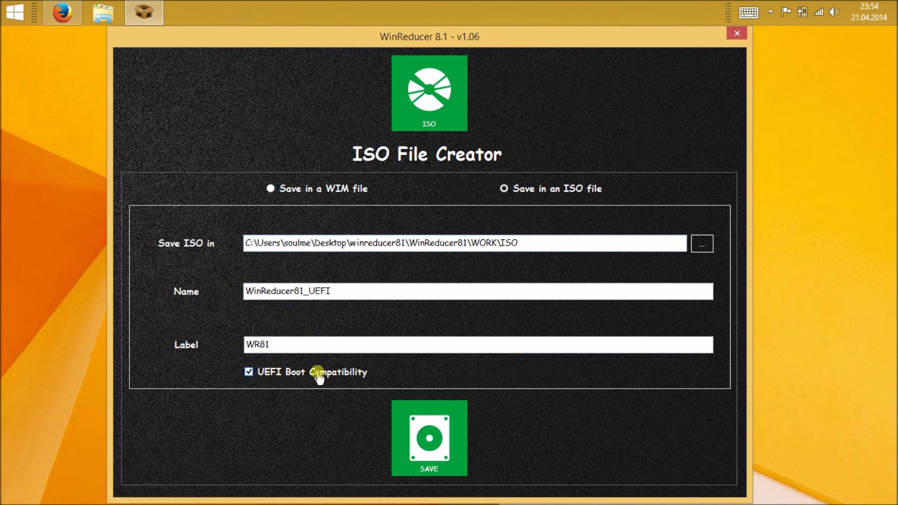
{"action": "left_click", "coordinate": [424, 435]}
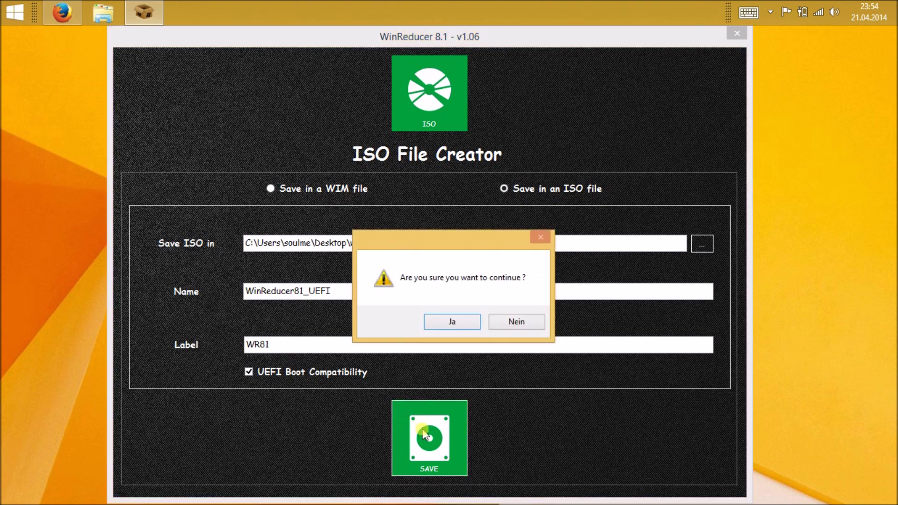
{"action": "left_click", "coordinate": [450, 322]}
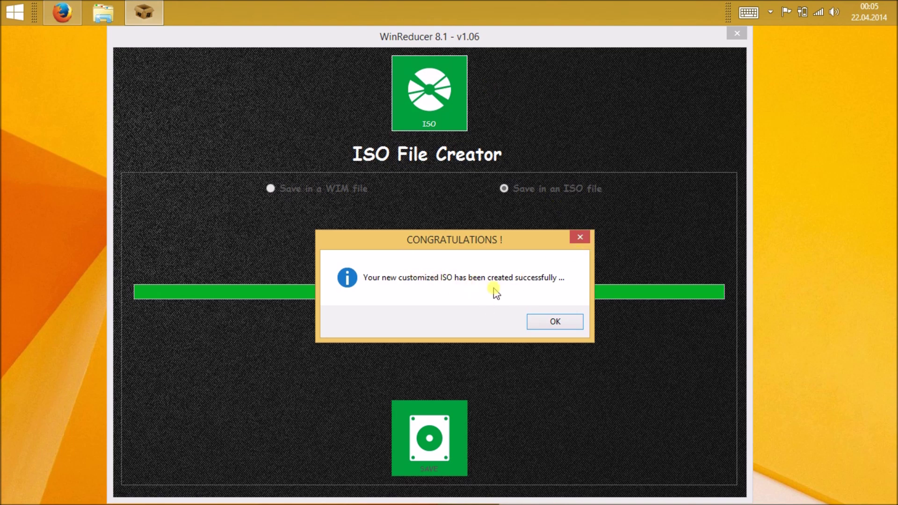
{"action": "left_click", "coordinate": [546, 324]}
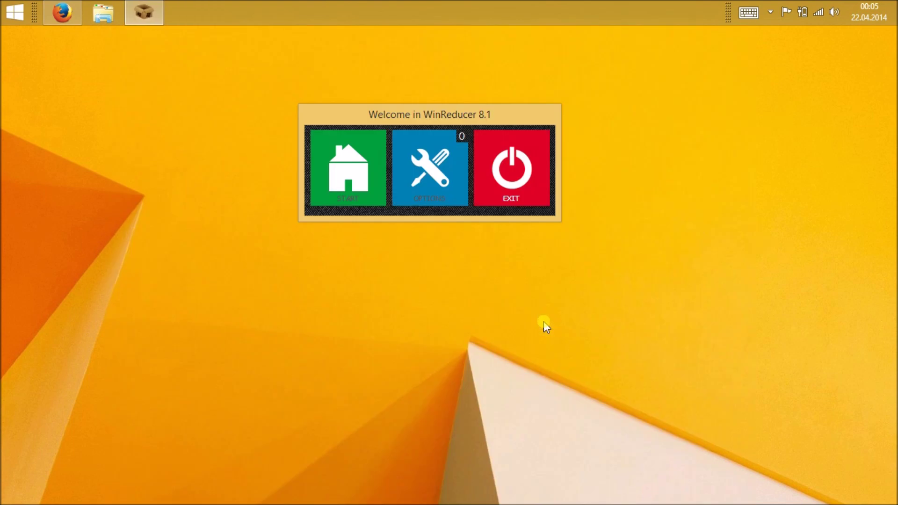